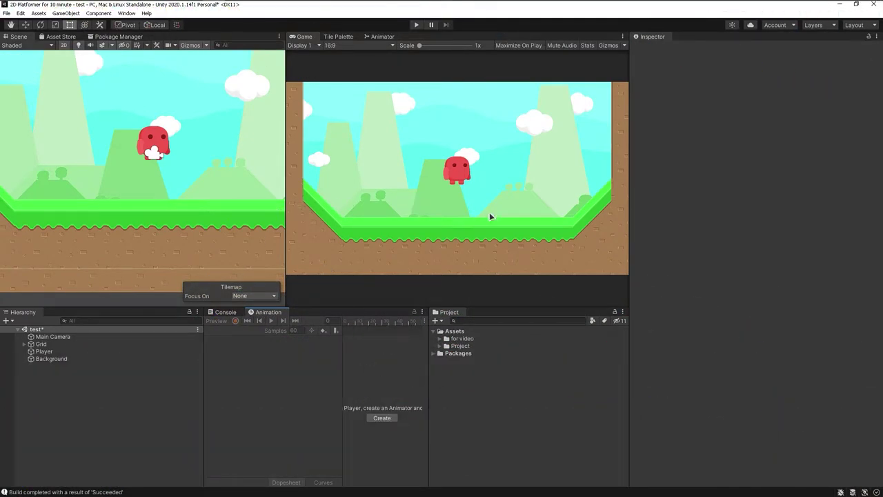
Select the Tilemap and check the component list: Tilemap Collider 2D is already attached
drag(285, 230, 408, 230)
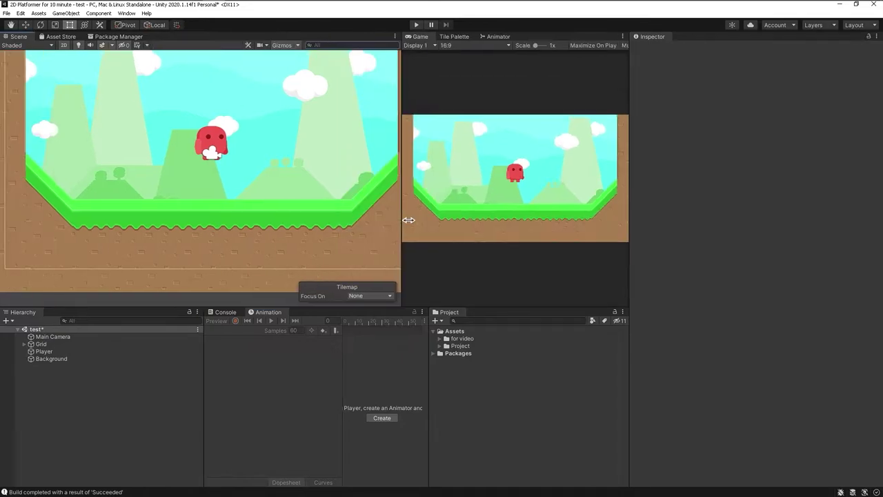
click(43, 351)
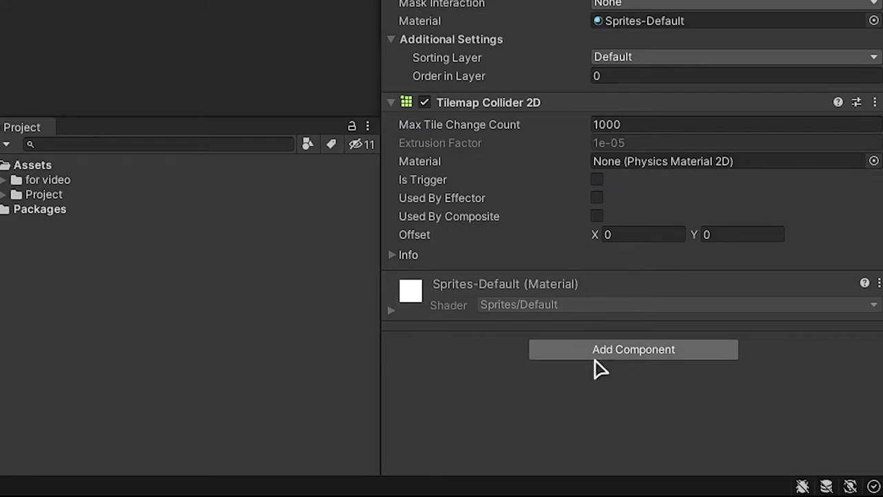
click(595, 357)
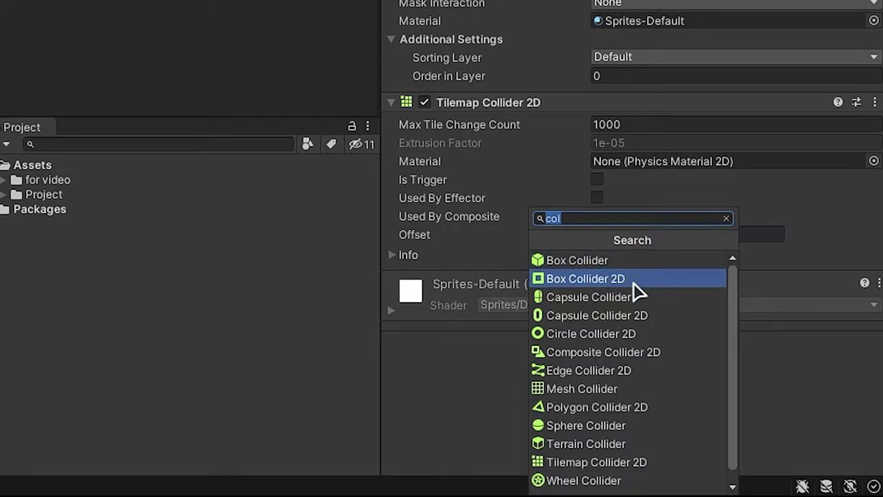
click(799, 365)
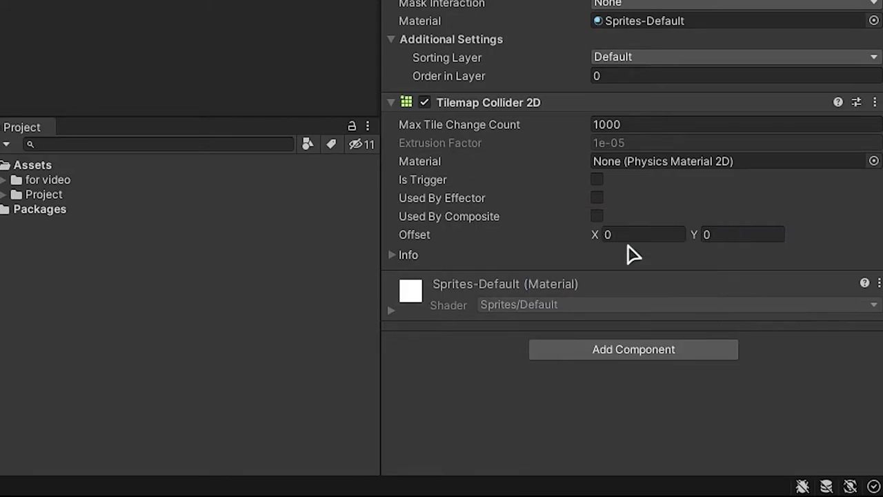
drag(417, 233, 309, 233)
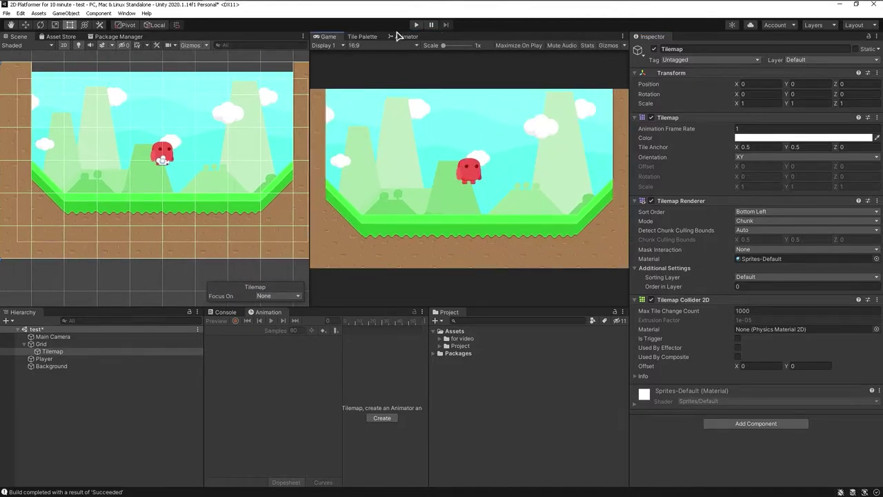
Test-run the scene briefly, then add a Rigidbody 2D to the Player
click(417, 24)
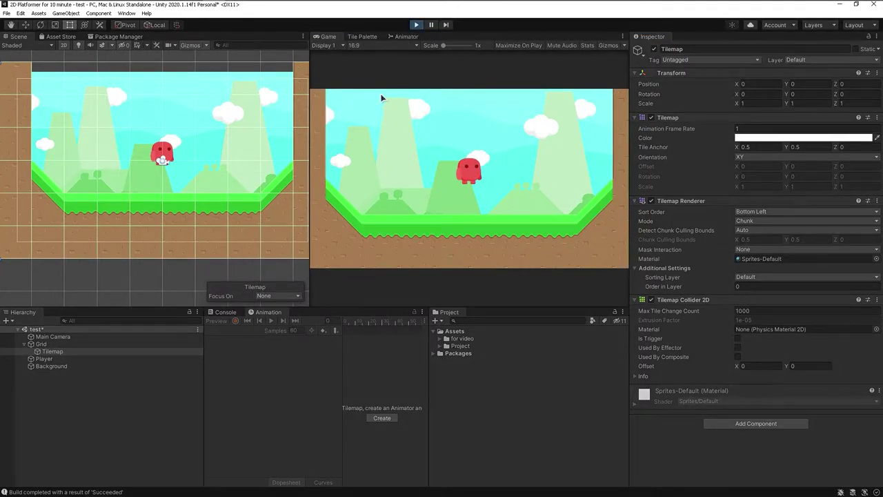
drag(317, 148, 294, 151)
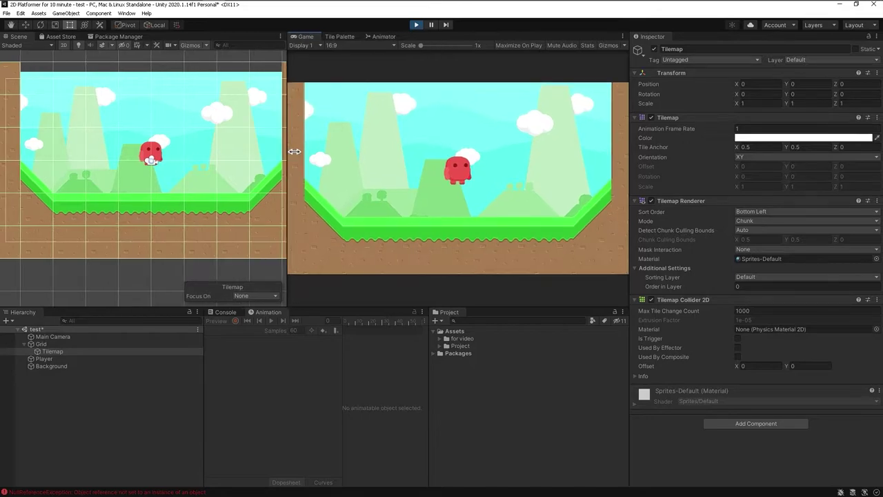
click(416, 26)
click(44, 359)
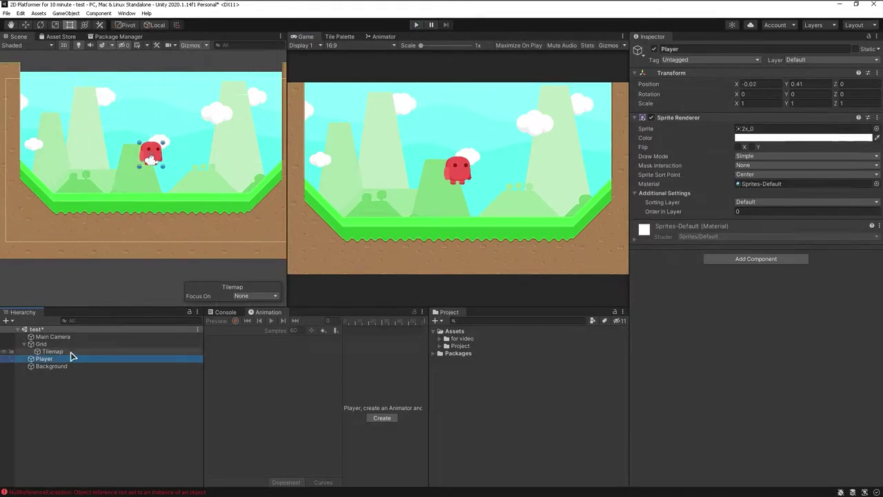
click(773, 261)
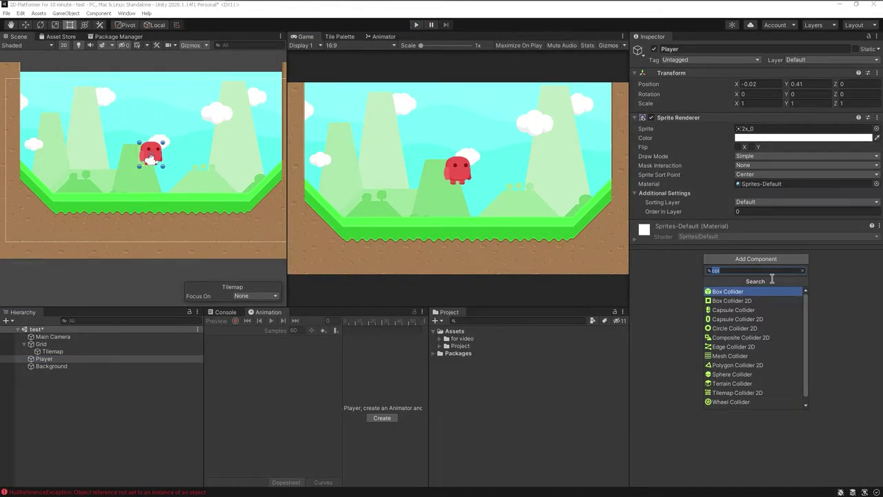
text(ri)
click(729, 301)
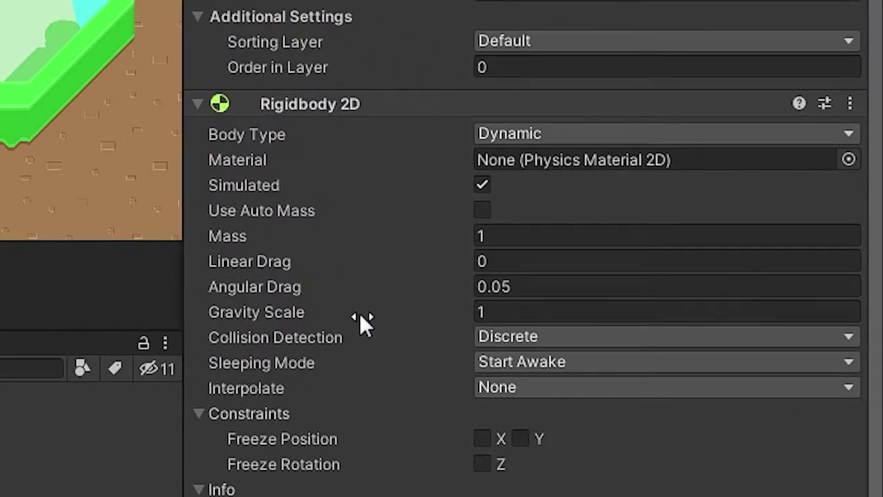
Set the Player's Gravity Scale to 2 and play-test it falling
click(361, 316)
text(2)
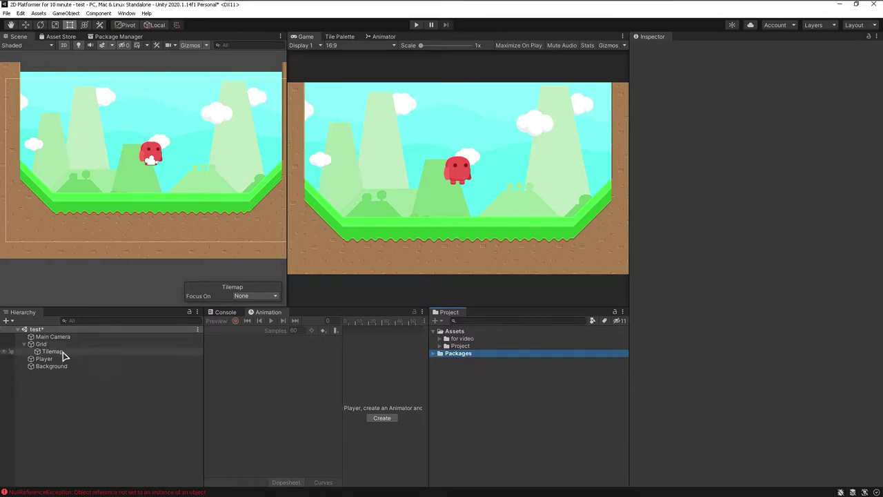
click(67, 359)
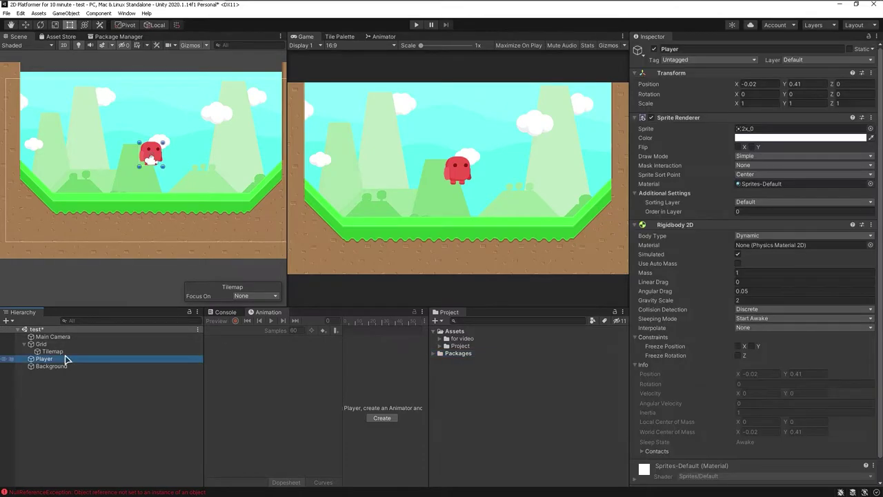
click(417, 24)
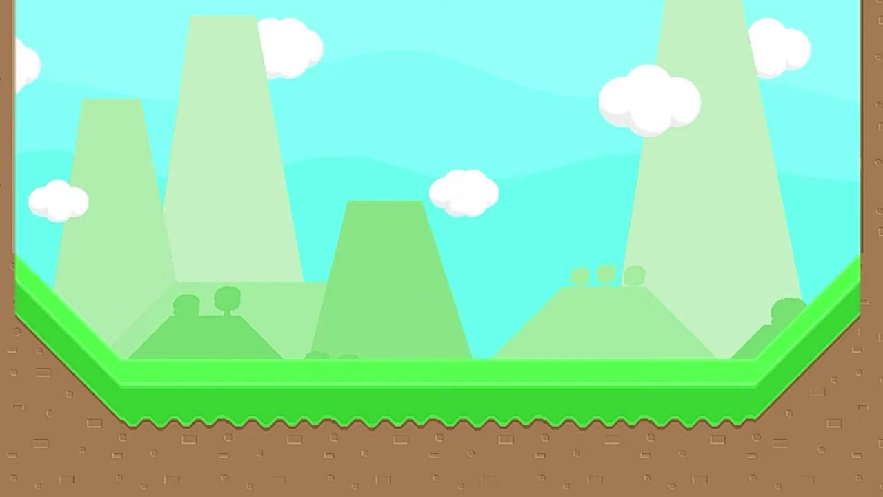
click(417, 25)
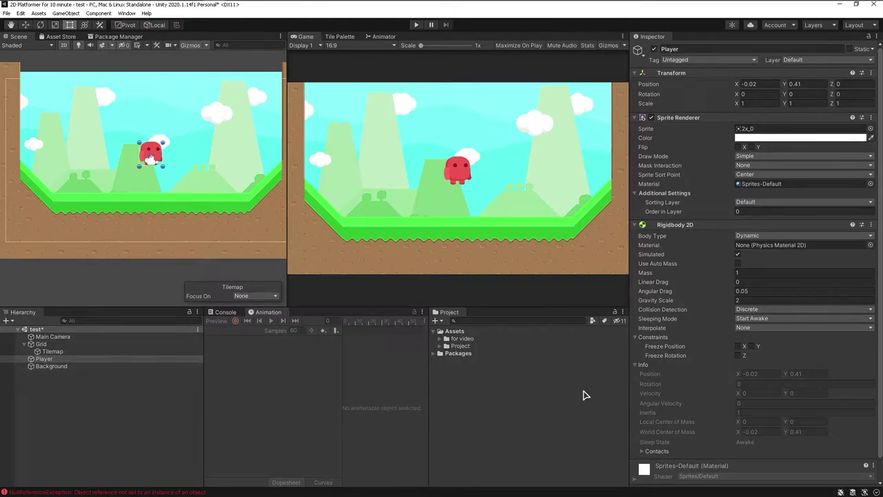
Add a Circle Collider 2D to the Player
scroll(702, 386, down, 2)
click(754, 479)
text(ri)
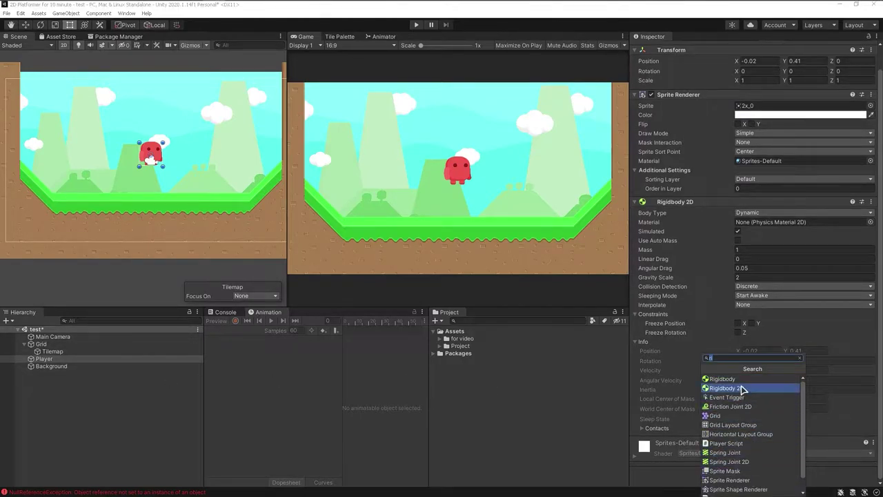
text(coll)
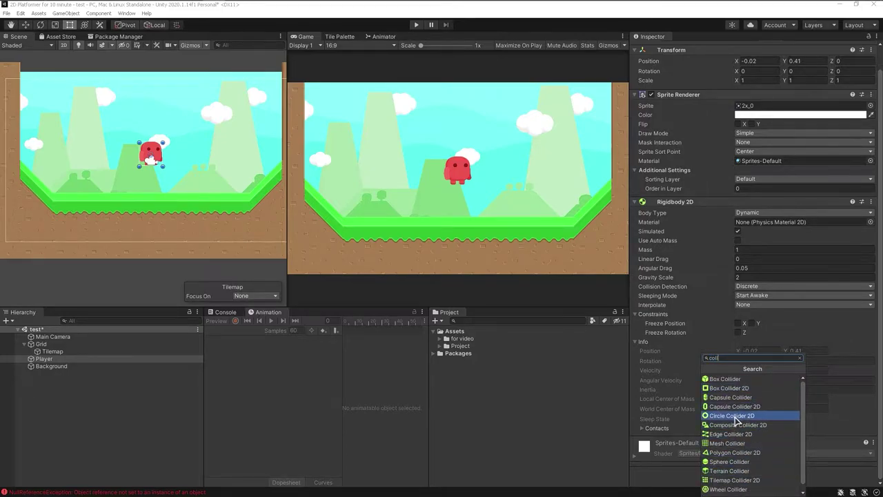
click(736, 417)
Freeze the Player's Rigidbody 2D rotation on Z, then play-test a jump with Space
scroll(728, 418, down, 3)
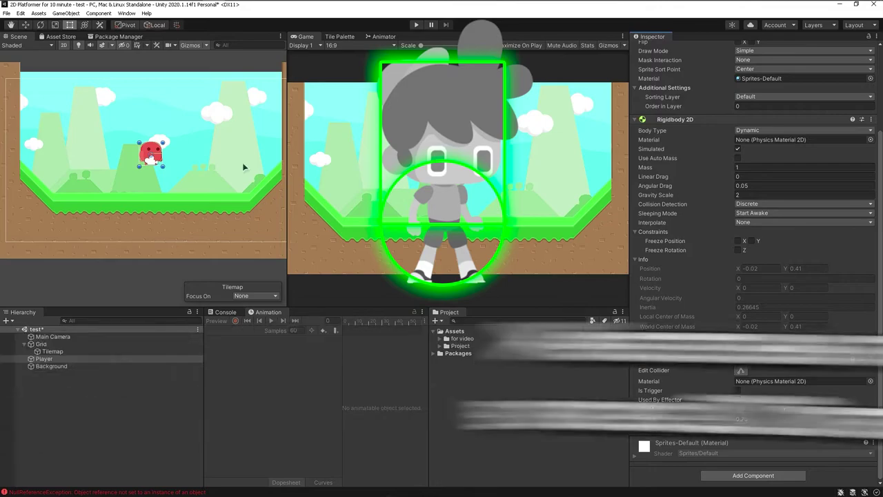
scroll(243, 167, up, 3)
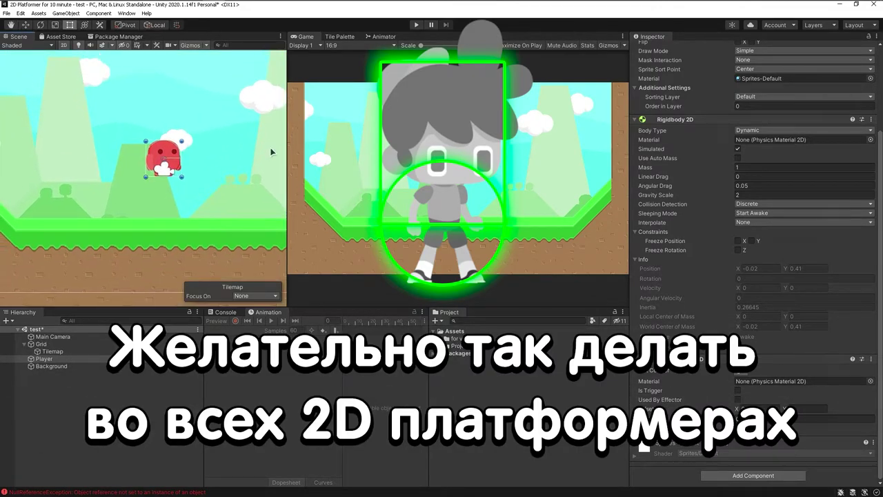
drag(292, 157, 364, 157)
scroll(275, 131, up, 3)
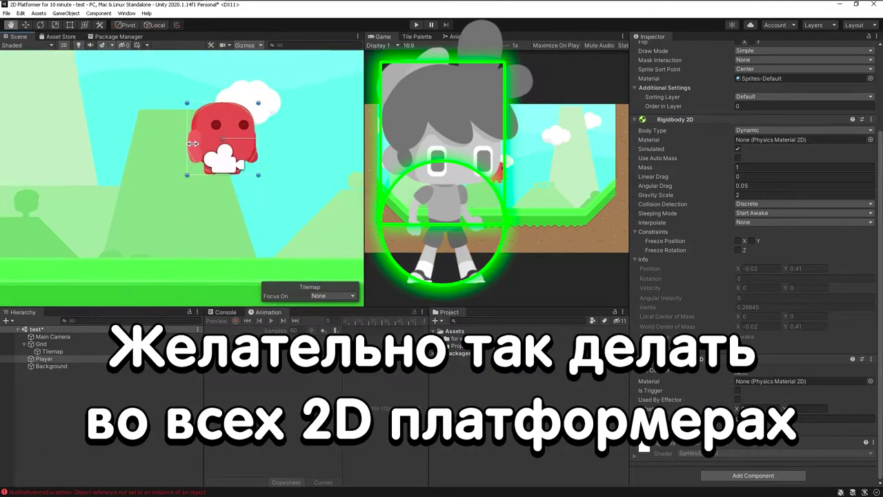
middle_drag(275, 131, 241, 156)
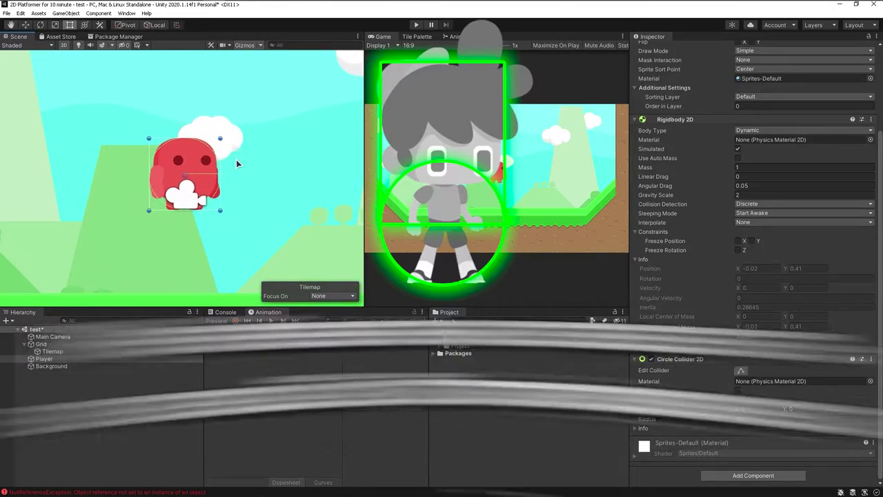
scroll(239, 183, down, 3)
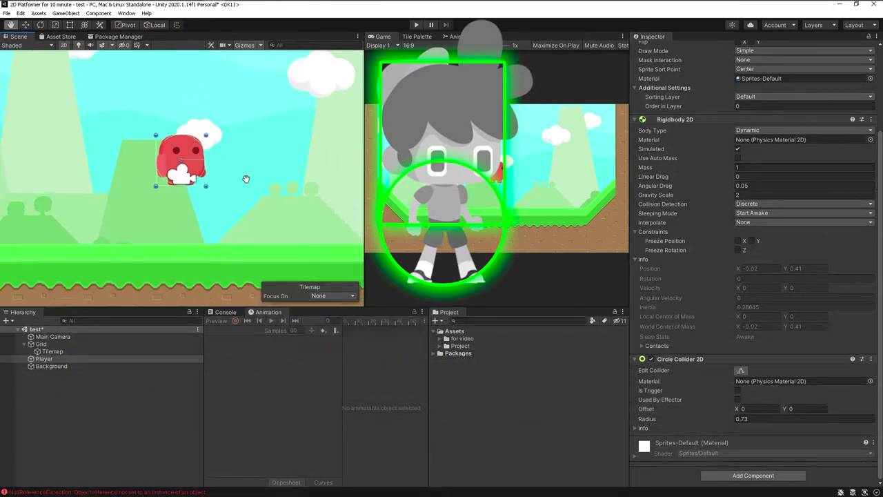
scroll(246, 179, down, 3)
drag(238, 164, 262, 166)
key(t)
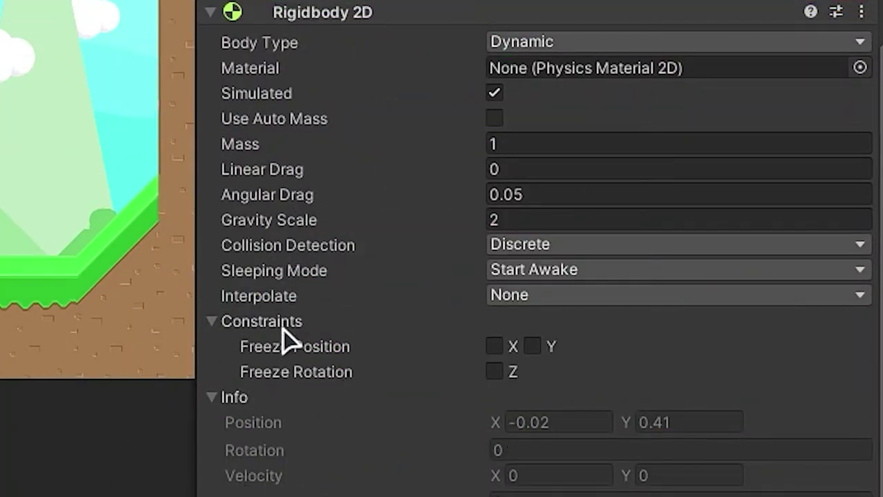
click(494, 372)
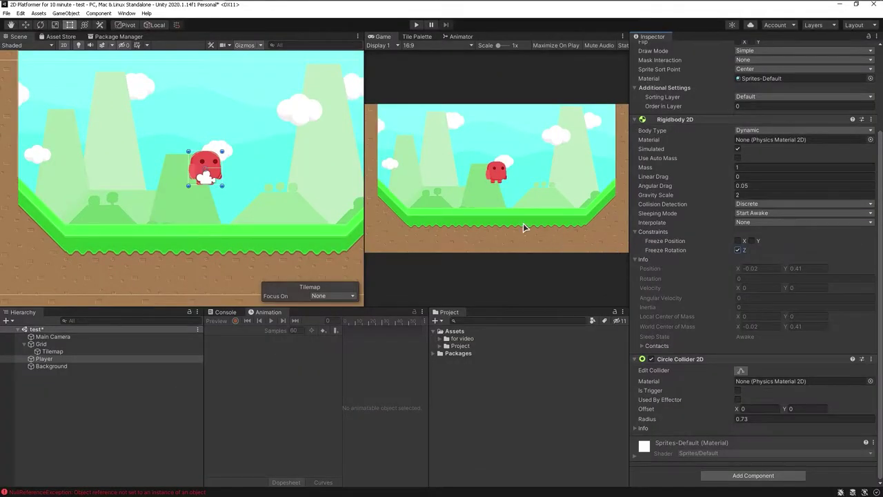
click(418, 26)
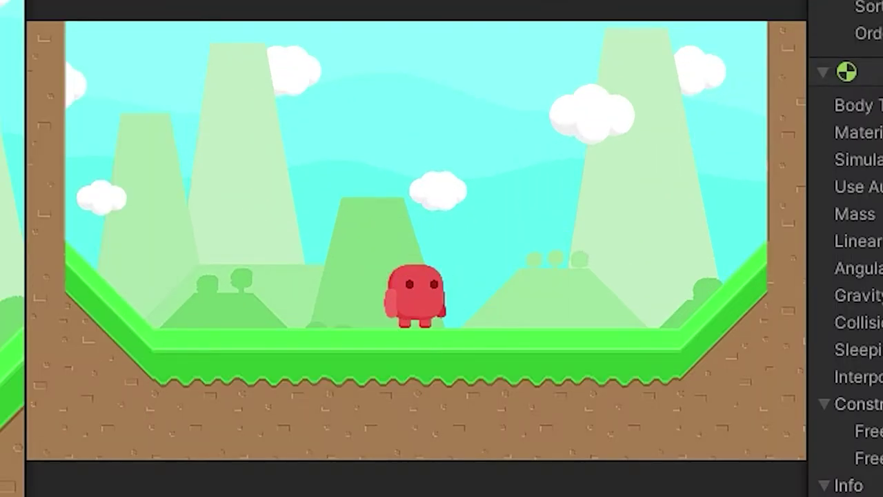
key(space)
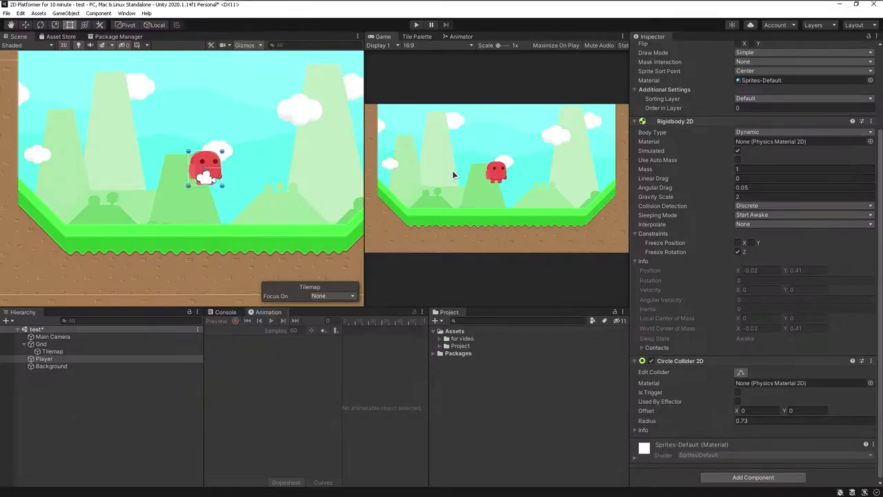
Create a new C# script, PlayerScript2D, in the Assets folder
click(455, 332)
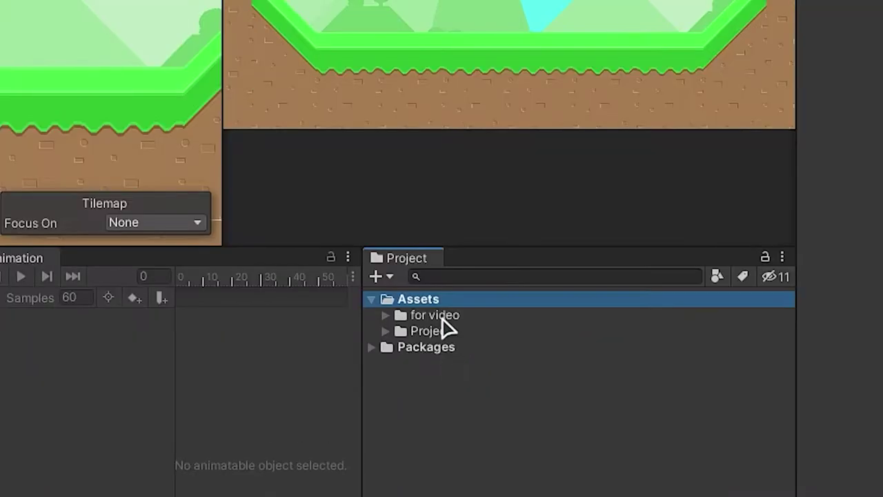
right_click(455, 332)
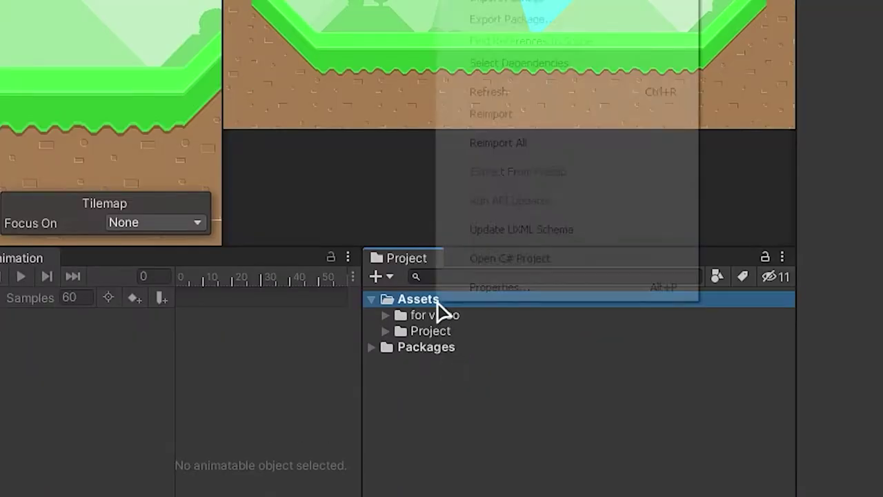
mouse_move(566, 93)
click(538, 171)
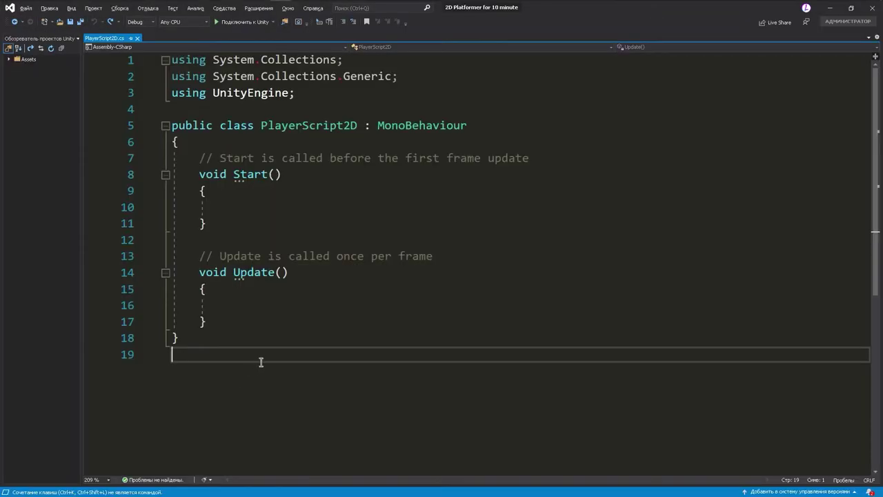
Remove the template comments, add a private Rigidbody2D rb field, and assign it via GetComponent in Start
drag(433, 256, 176, 256)
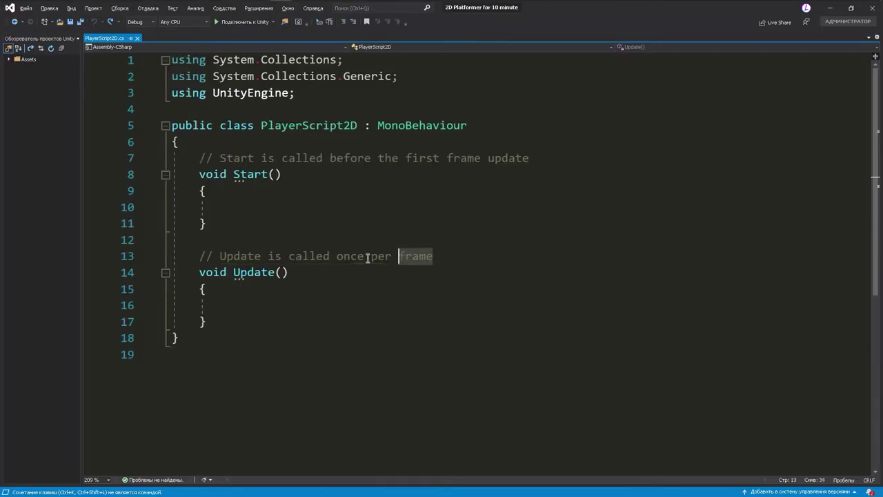
key(BackSpace)
key(BackSpace)
drag(528, 158, 172, 158)
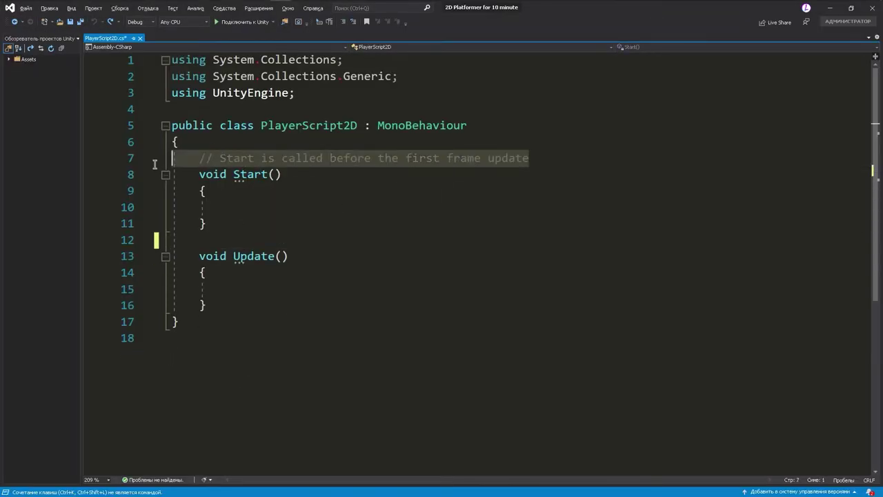
key(BackSpace)
key(Return)
text(private Rigidbody2D rb;)
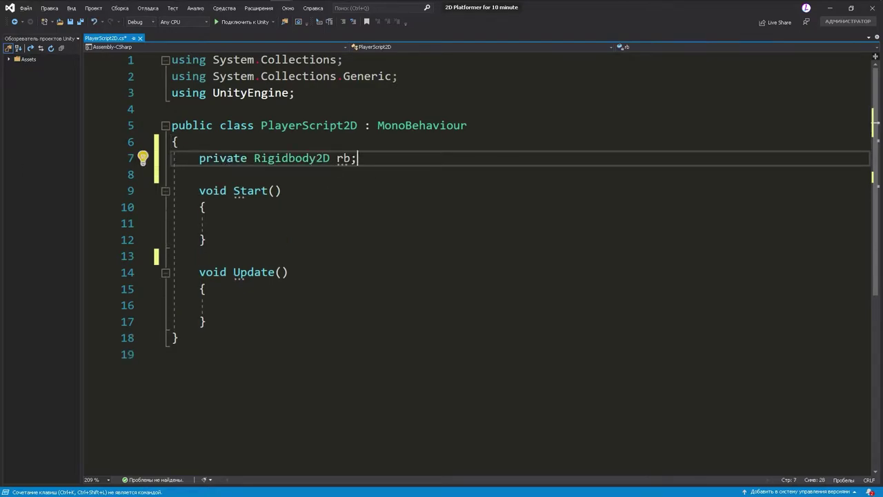
click(253, 227)
text(rb = GetComponent<Rigidbody2D>();)
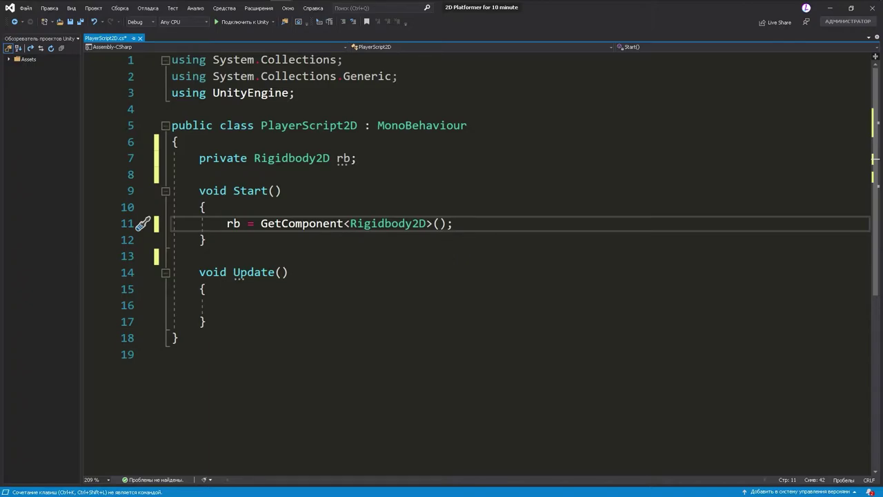
Add HorizontalMove = 0f and speed fields, and read horizontal input times speed in Update
click(456, 176)
text(private float HorizontalMove = 0f;)
key(Return)
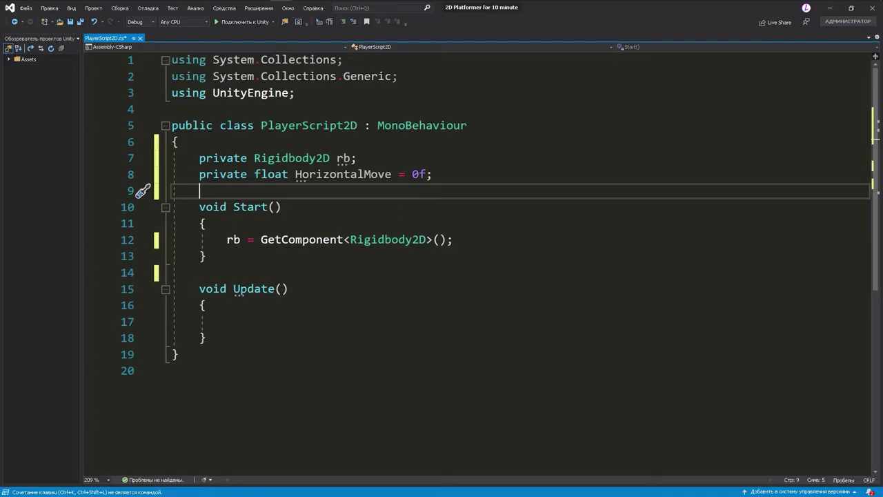
key(alt+Tab)
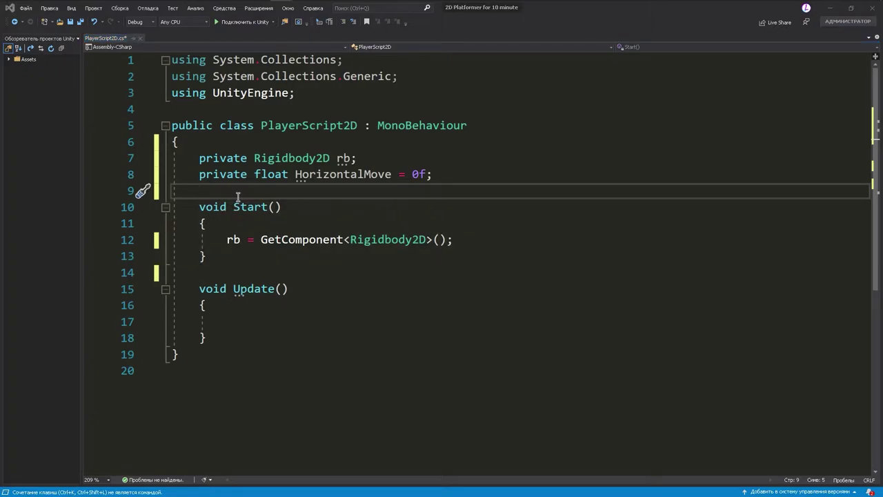
click(237, 198)
text(public float speed = 1f;)
click(438, 181)
key(Return)
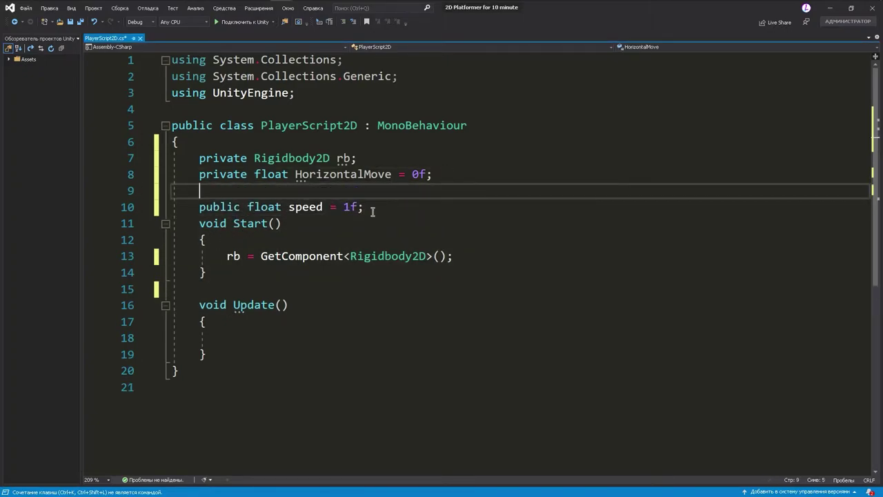
click(372, 207)
key(Return)
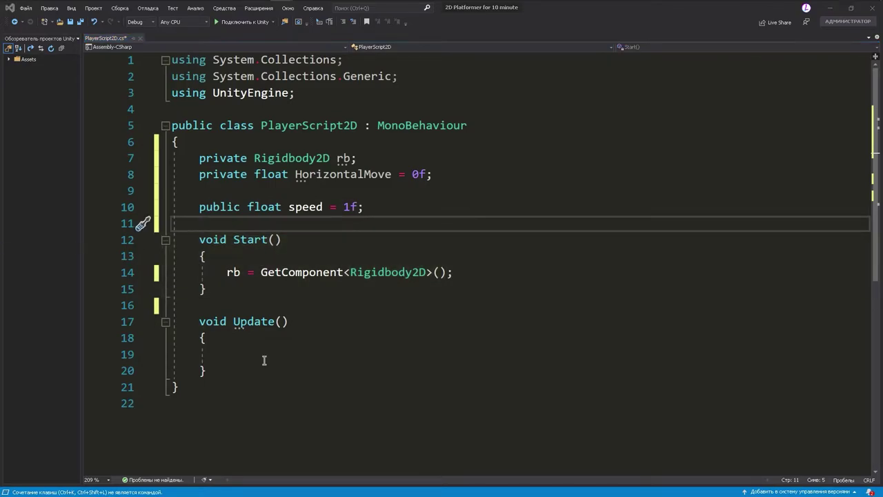
click(263, 361)
text(HorizontalMove = Input.GetAxisRaw("Horizontal") * speed;)
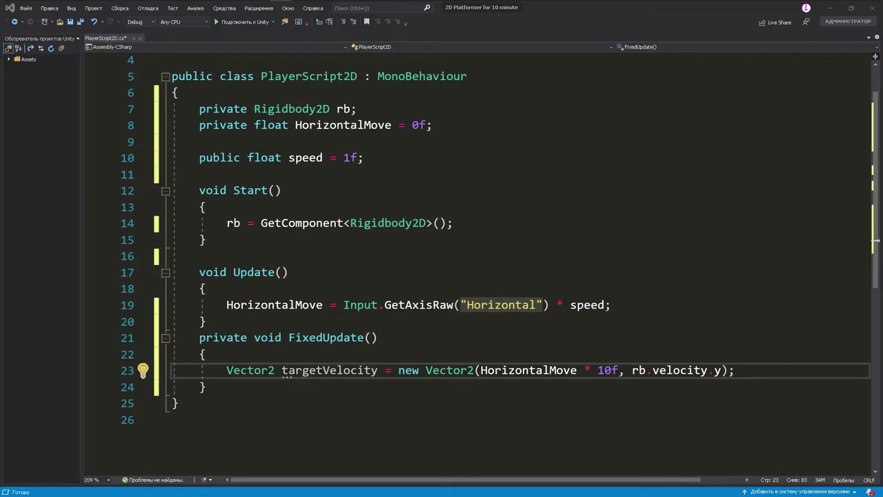
Set rb.velocity = targetVelocity in FixedUpdate and save the script
click(750, 377)
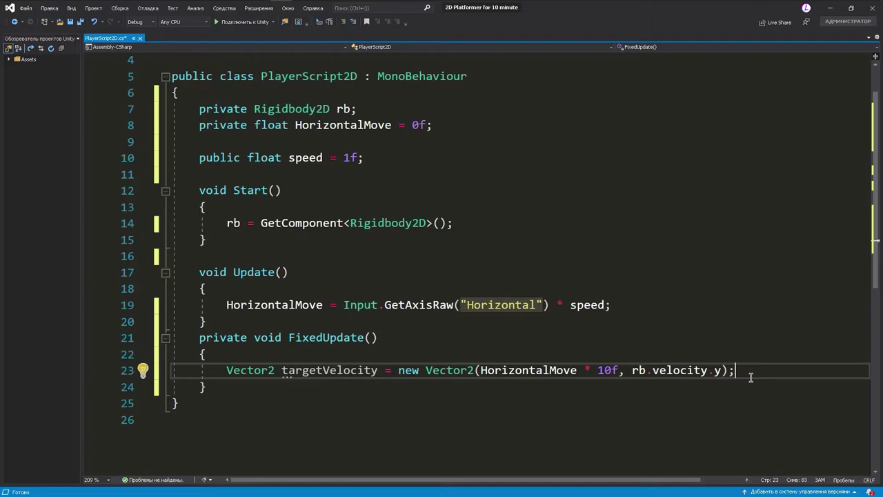
key(Return)
text(rb.velocity = targetVelocity;)
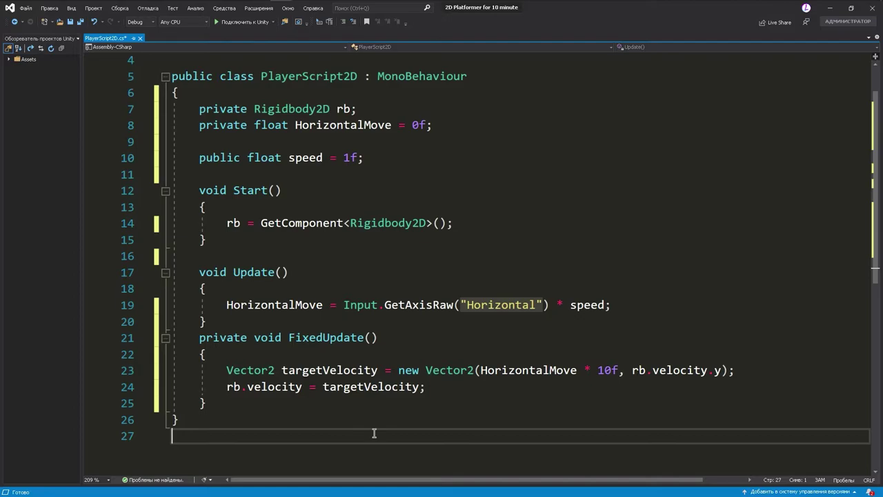
key(ctrl+s)
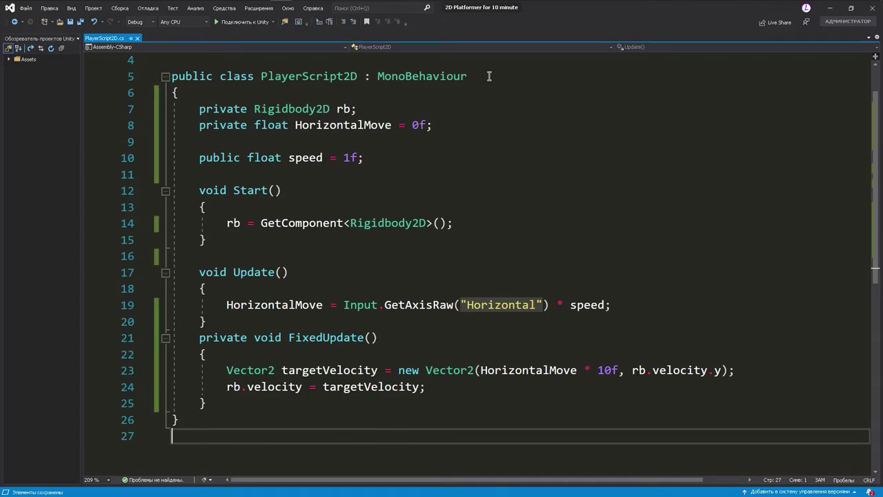
key(alt+Tab)
Move the Player's Player Script 2D component above Rigidbody 2D and adjust its Speed
click(418, 25)
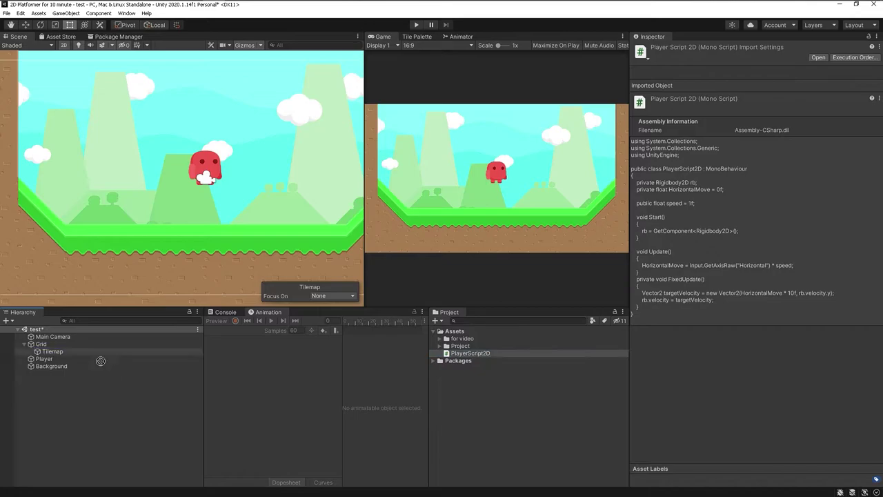
click(53, 359)
scroll(720, 353, down, 5)
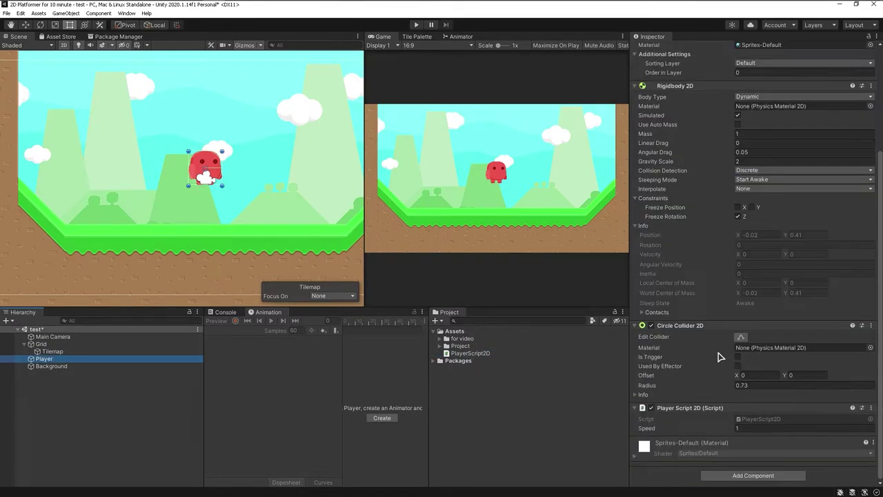
drag(697, 410, 706, 88)
scroll(697, 235, up, 5)
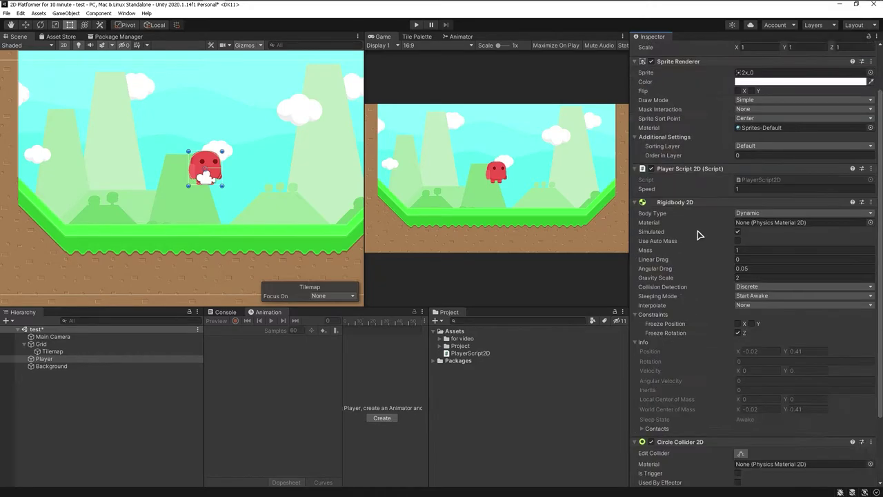
drag(671, 245, 666, 247)
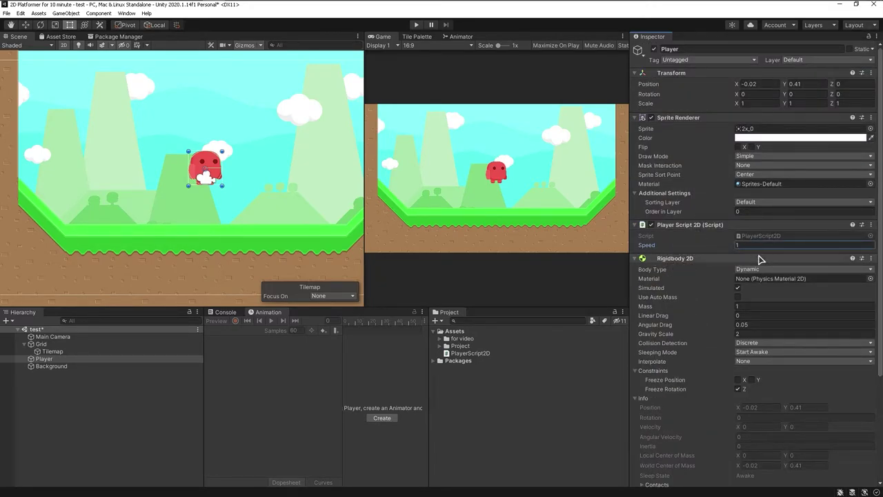
Play the scene and walk the red player left and right with the arrow keys
click(417, 25)
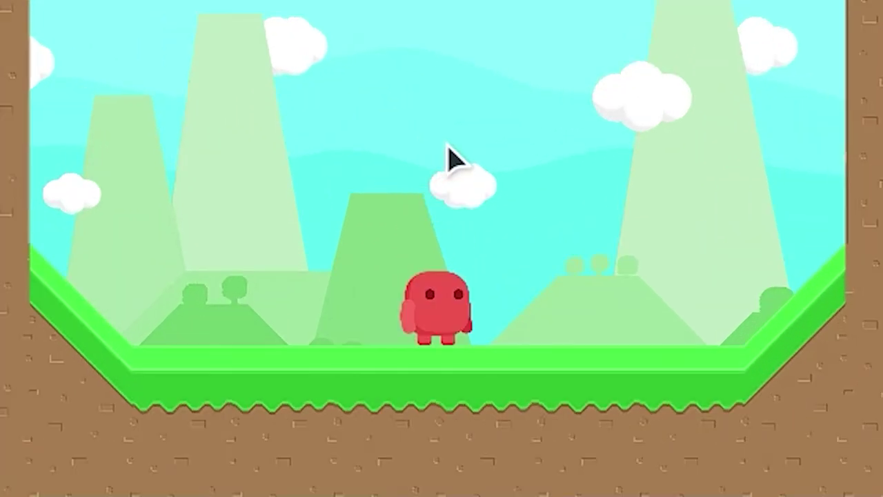
key(Right)
key(Left)
key(Right)
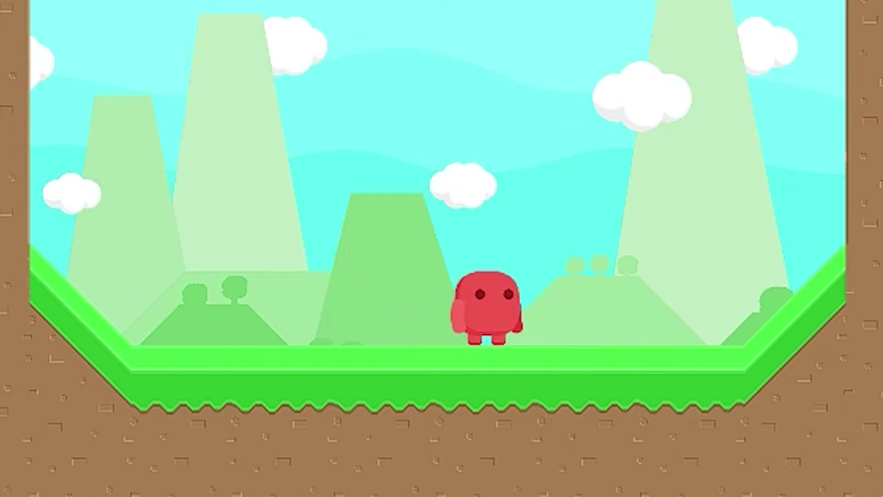
key(Left)
key(Right)
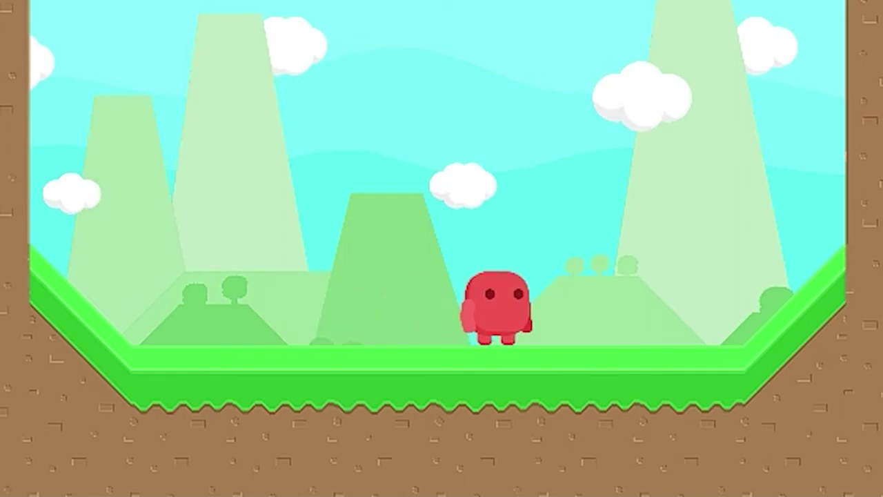
key(Left)
key(Right)
key(Right)
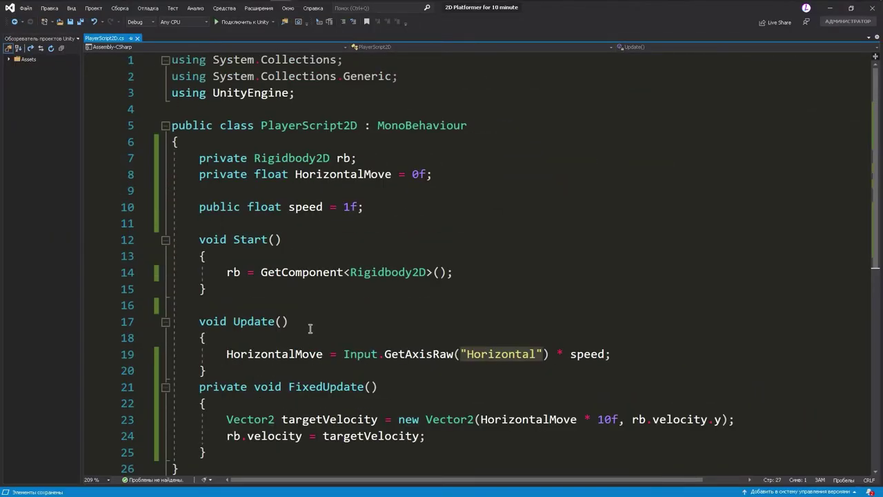
Add a FacingRight = true field and begin Flip(), toggling FacingRight and reading transform.localScale
click(461, 173)
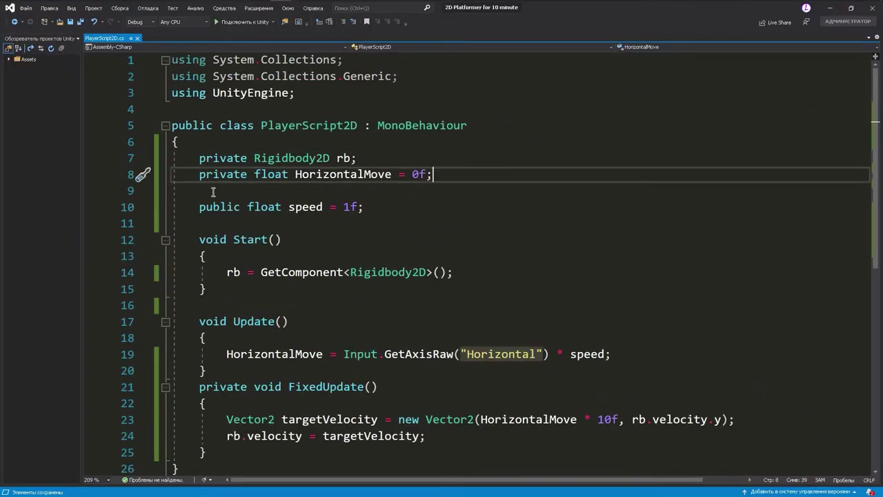
key(Return)
text(private bool FacingRight = true;)
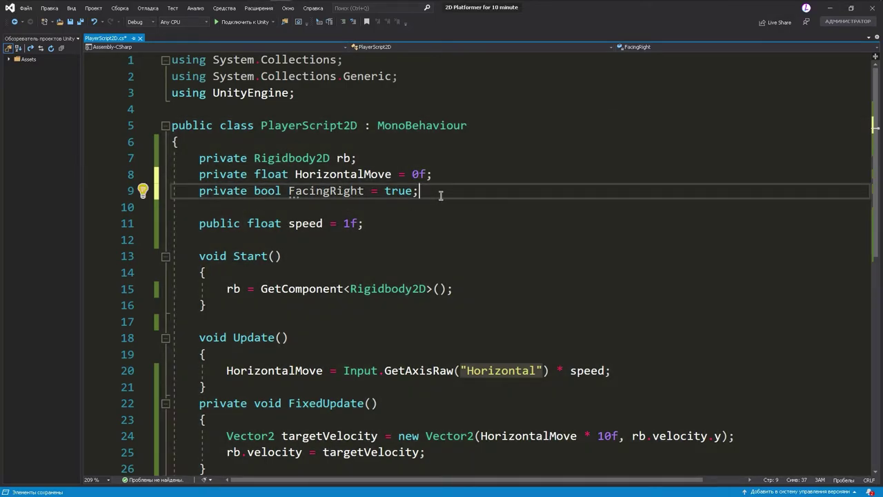
scroll(482, 256, down, 1)
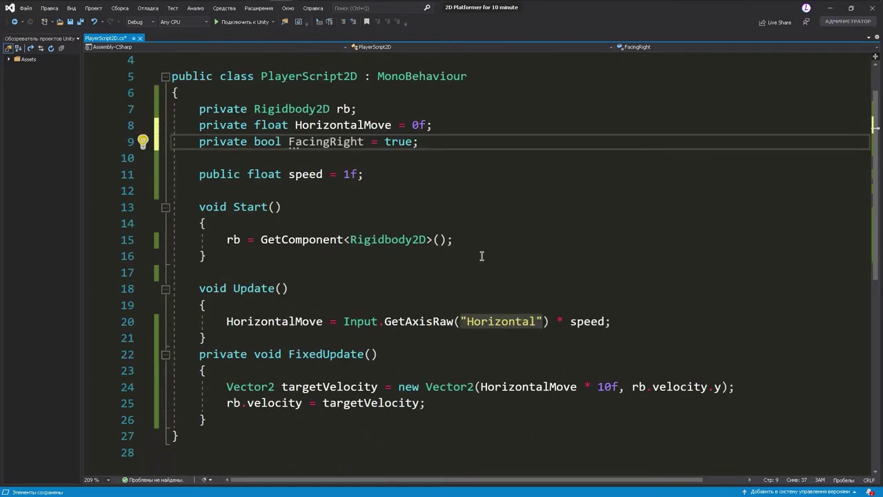
scroll(469, 258, down, 1)
click(227, 373)
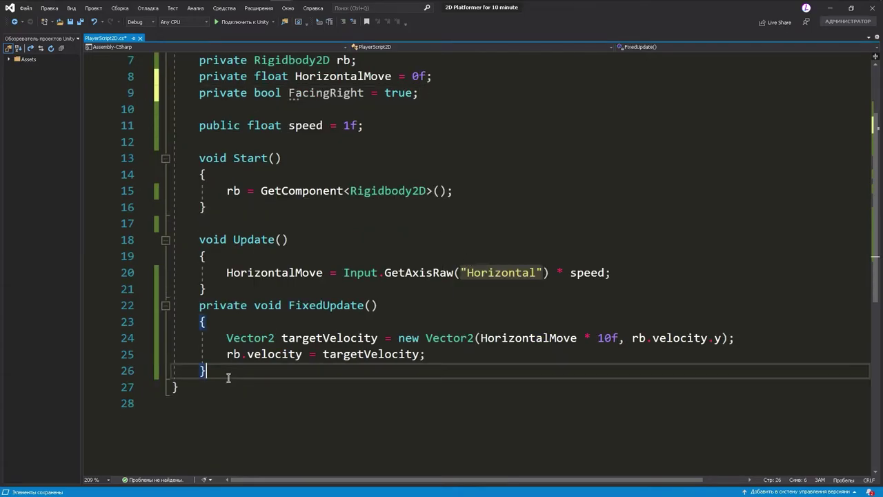
key(Return)
key(Return)
text(private void Flip() {)
scroll(380, 310, down, 2)
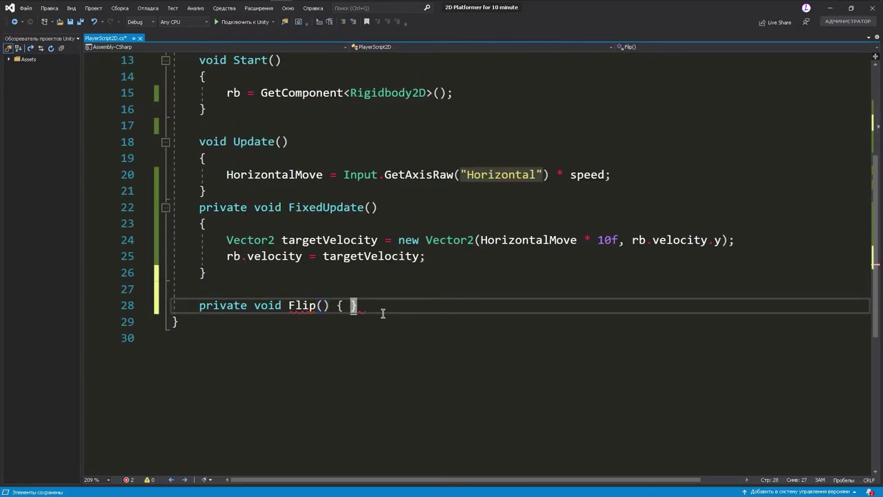
key(Return)
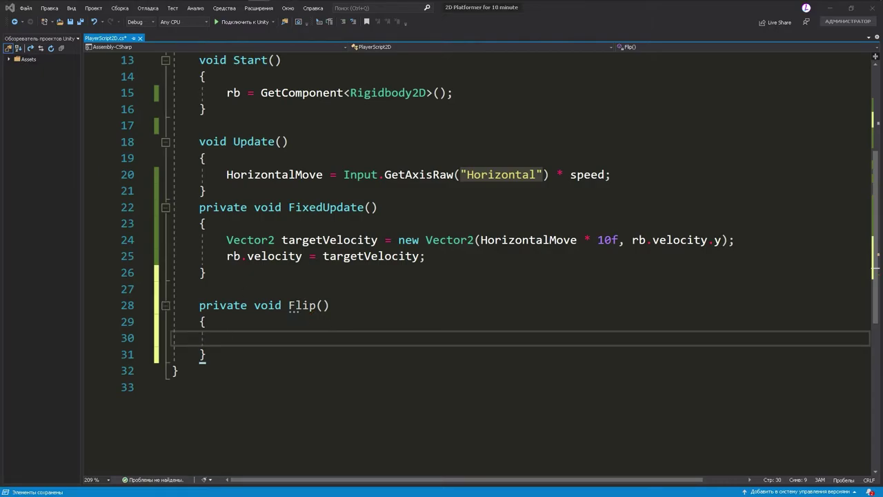
text(FacingRight = !FacingRight;)
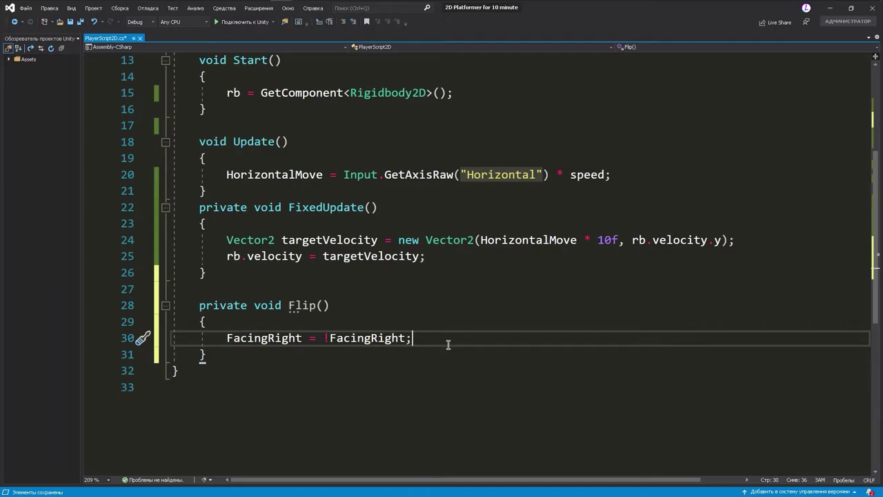
key(Return)
key(Return)
text(Vector3 theScale = transform.localScale;)
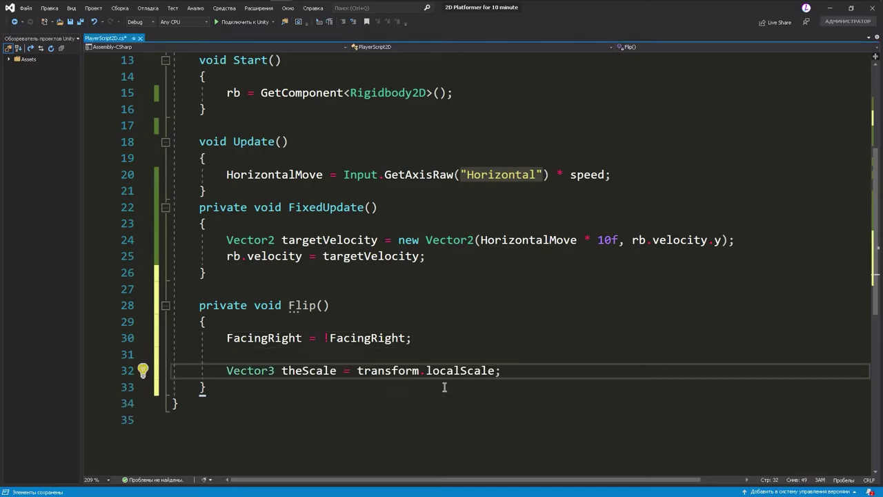
Finish Flip() by negating theScale.x and assigning it back to transform.localScale, then save
key(alt+Tab)
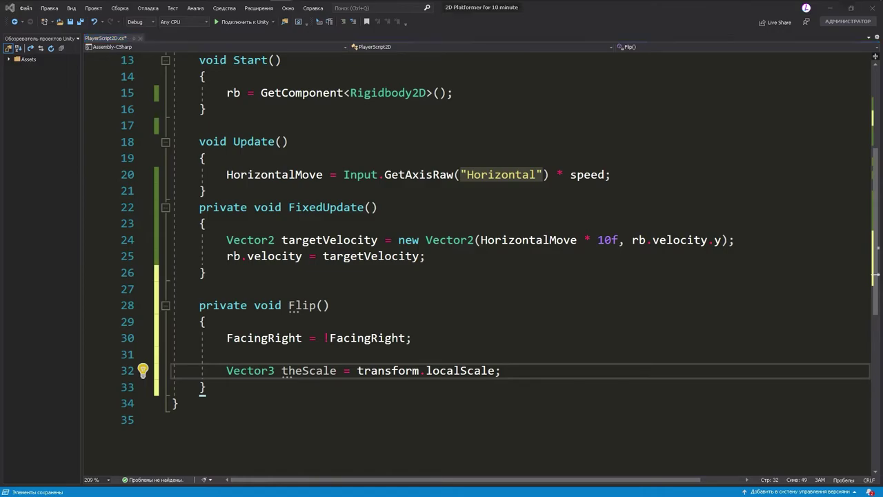
click(521, 378)
key(Return)
text(theScale.x *= -1;)
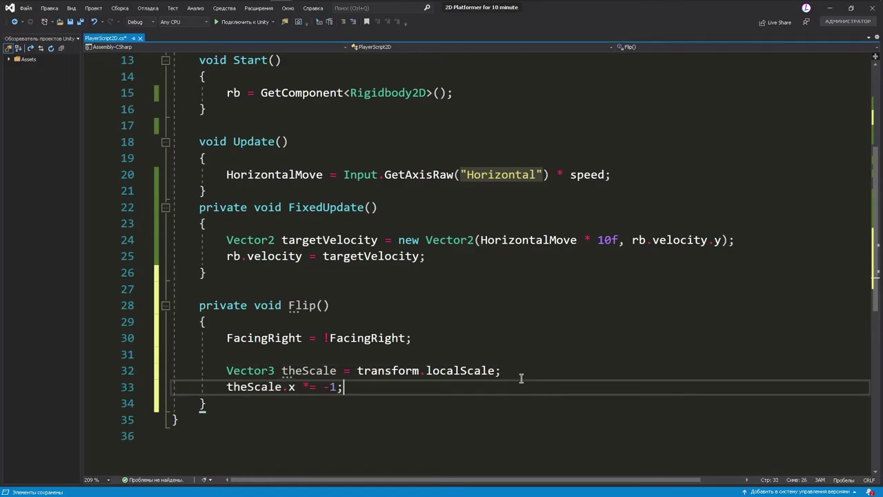
key(alt+Tab)
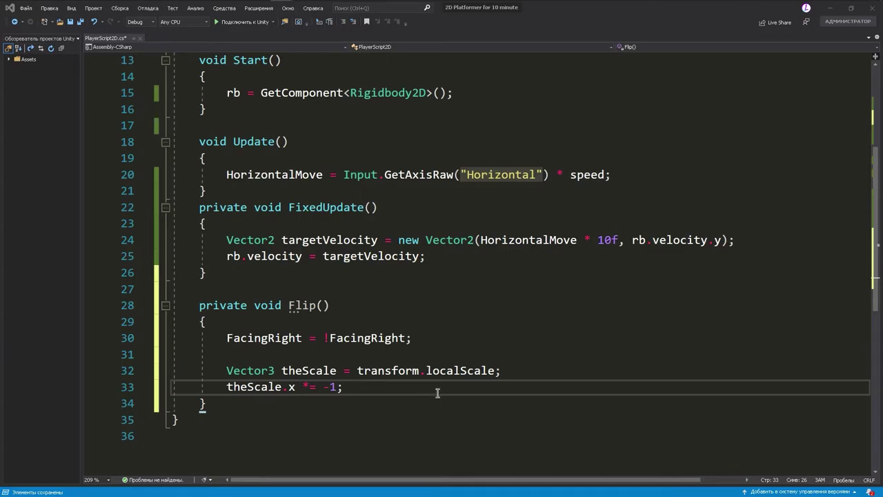
key(alt+Tab)
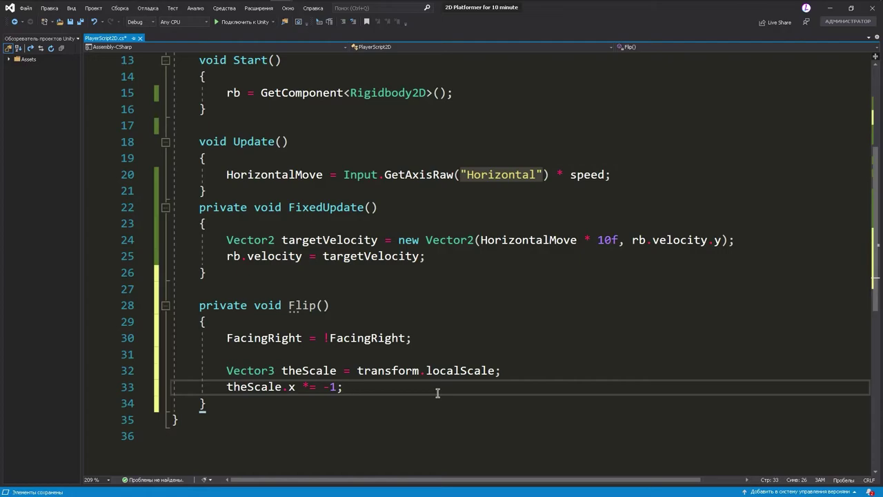
key(Return)
text(transform.localScale = theScale;)
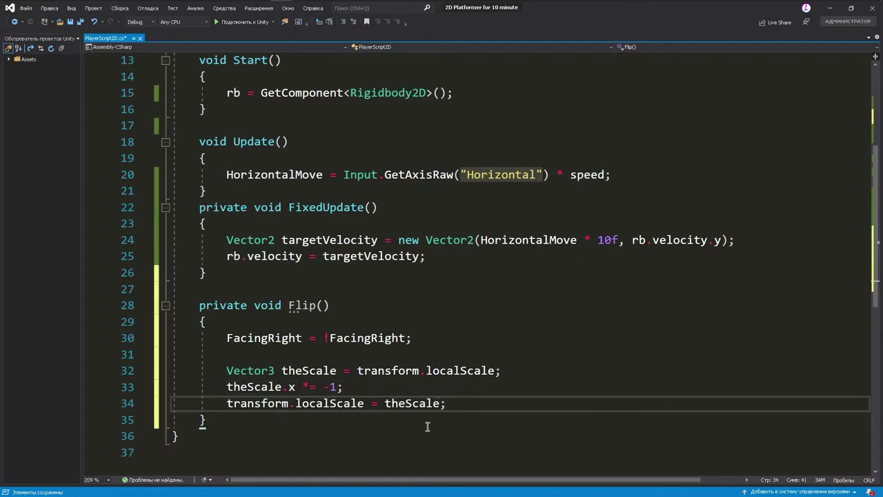
scroll(467, 407, up, 1)
key(ctrl+s)
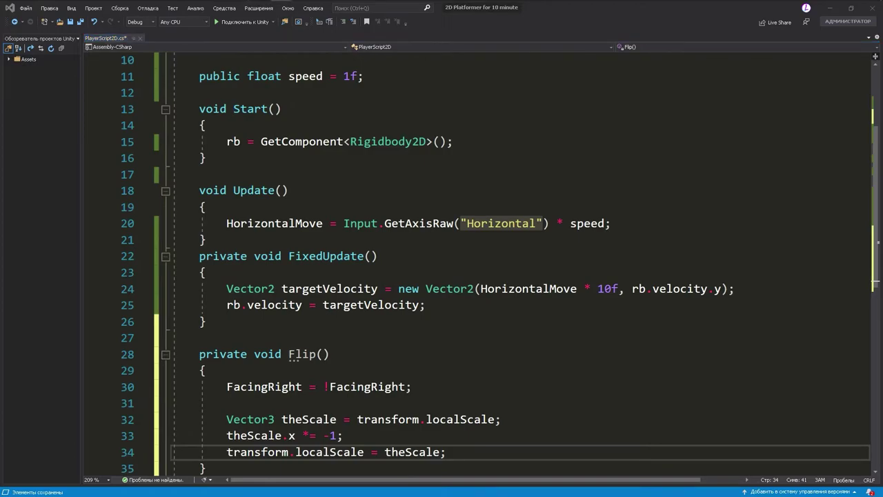
Add left-turn and right-turn checks in Update that call Flip(), then save
click(628, 228)
key(Return)
key(Return)
text(if (HorizontalMove < 0 && FacingRight)         {             Flip();         })
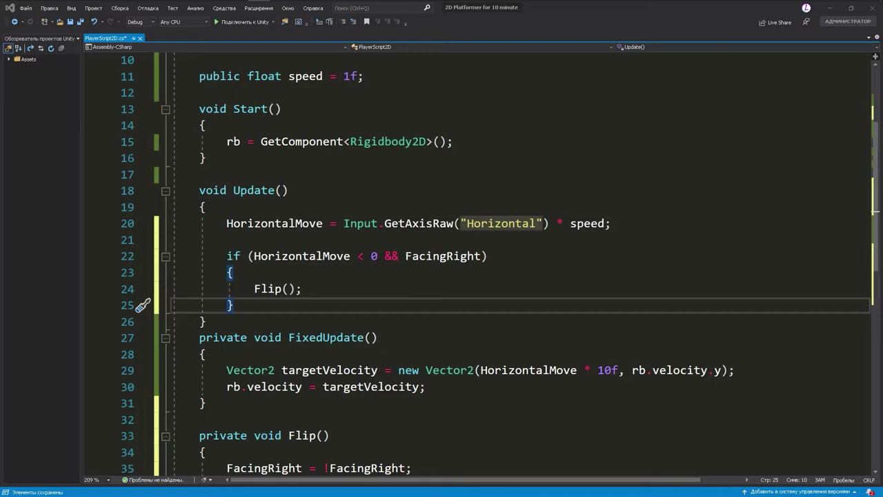
click(349, 326)
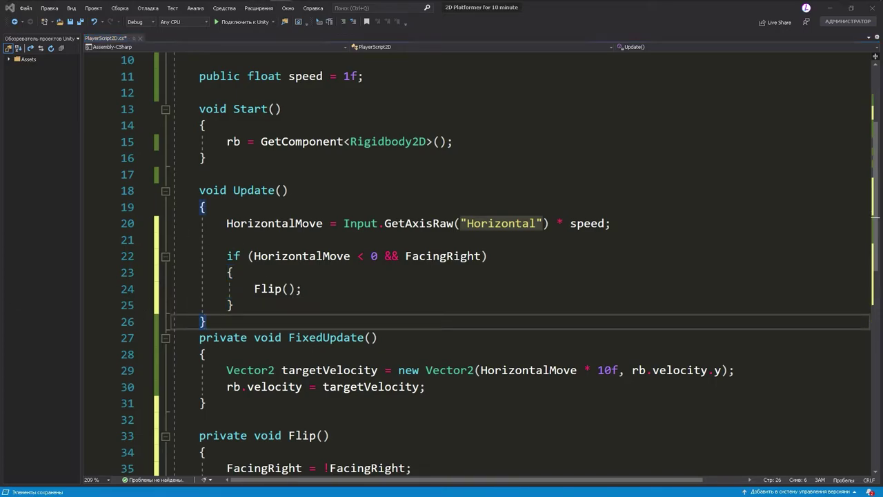
click(287, 307)
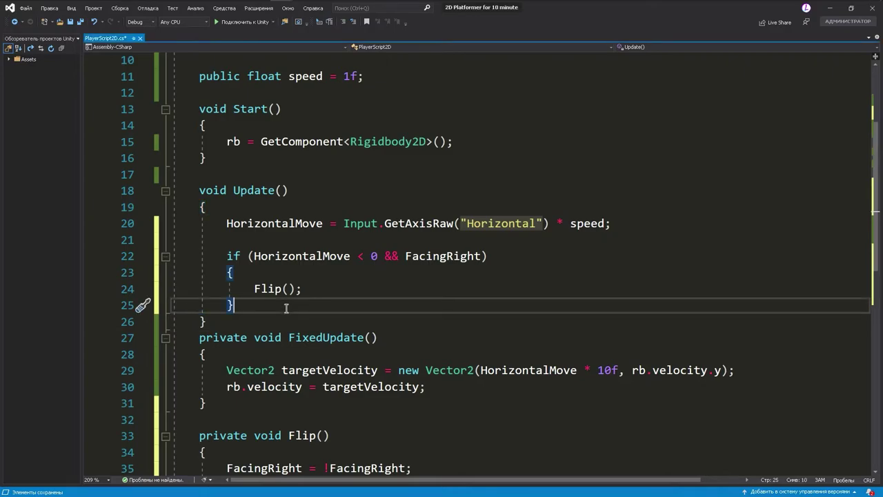
text(else if (HorizontalMove > 0 && !FacingRight)         {             Flip();         })
click(275, 387)
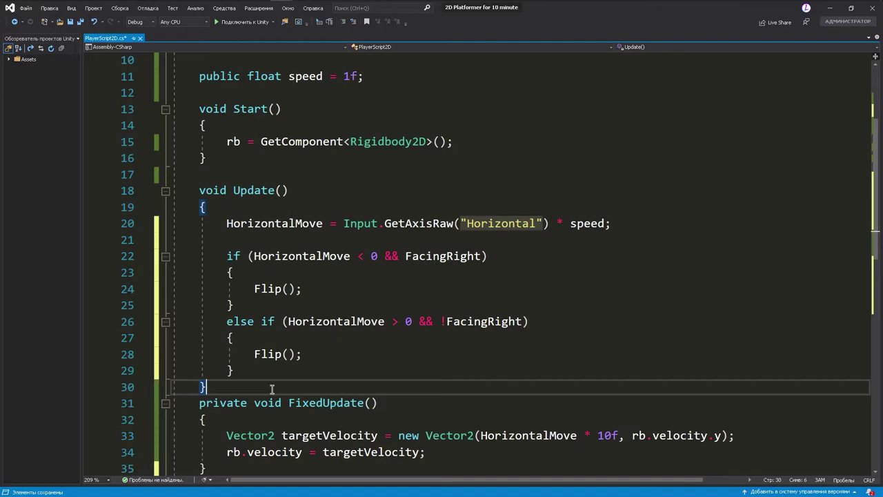
key(ctrl+s)
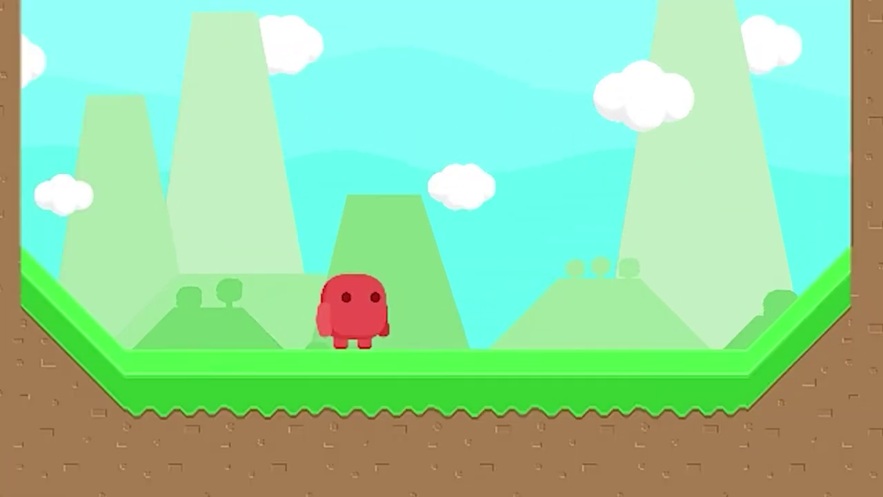
Steer the red player repeatedly left and right with the arrow keys to watch it turn
key(Right)
key(Left)
key(Right)
key(Left)
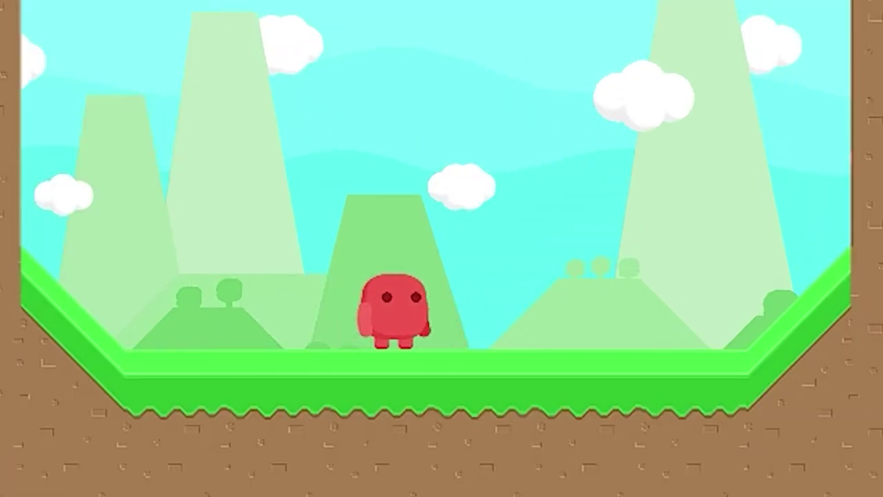
key(Right)
key(Left)
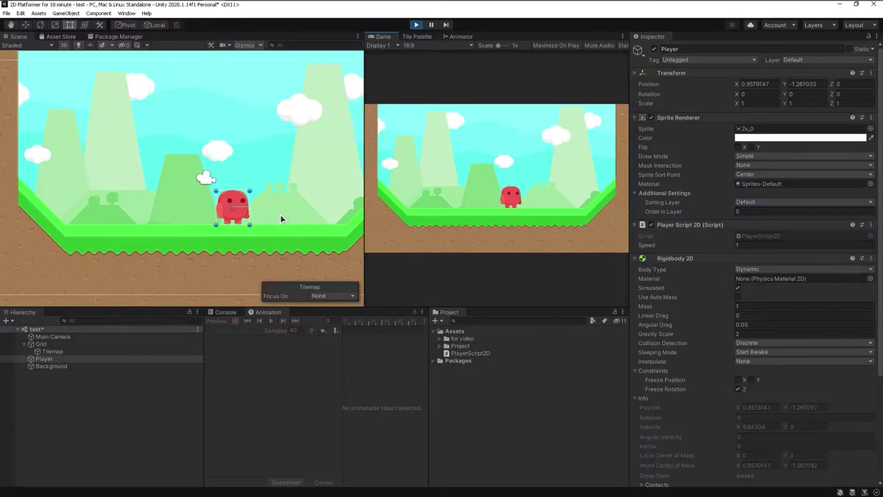
key(Left)
key(Right)
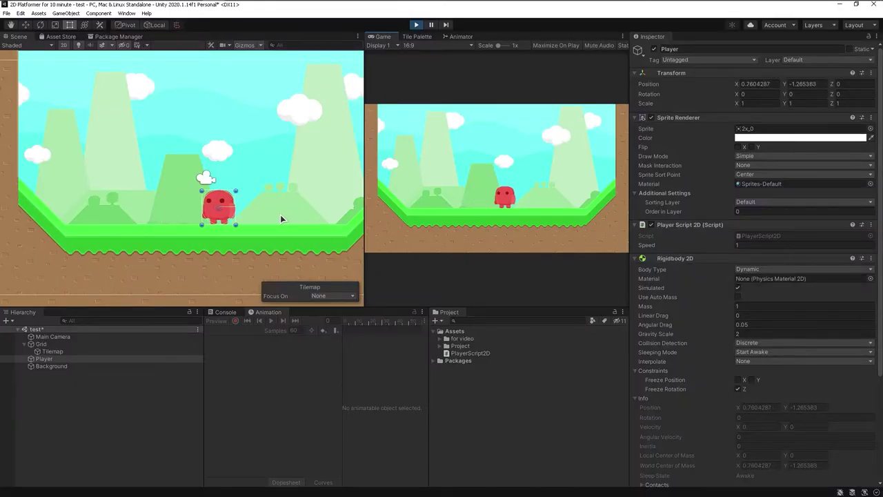
key(Left)
key(Right)
key(Left)
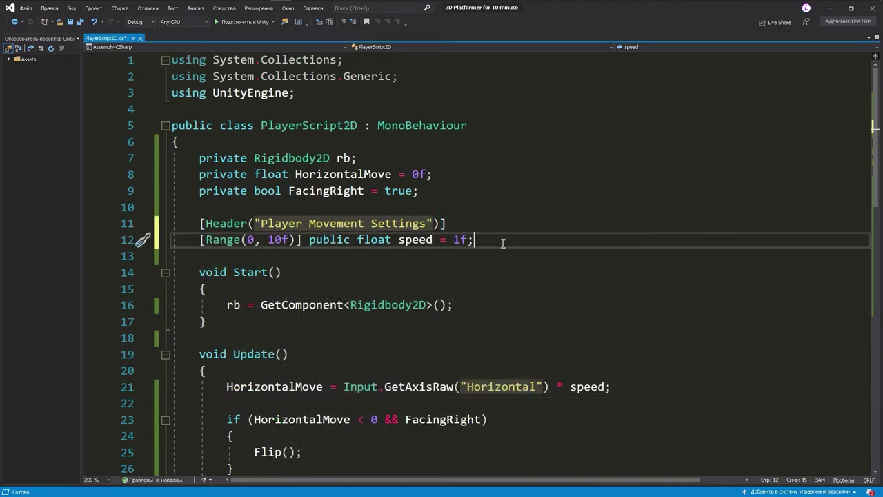
Add a [Range(0, 15f)] jumpForce = 8f field and a Space-key block calling rb.AddForce with ForceMode2D.Impulse
key(Return)
text([Range(0, 15f)] public float jumpForce = 8f;)
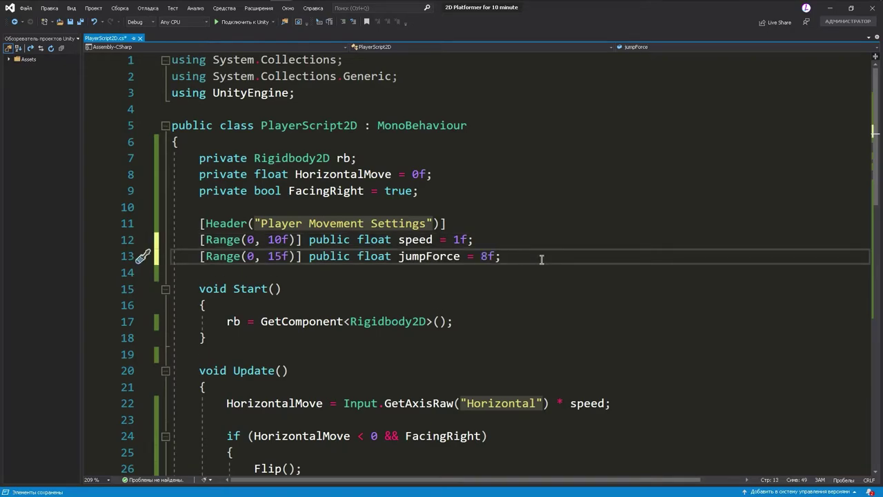
scroll(409, 285, down, 2)
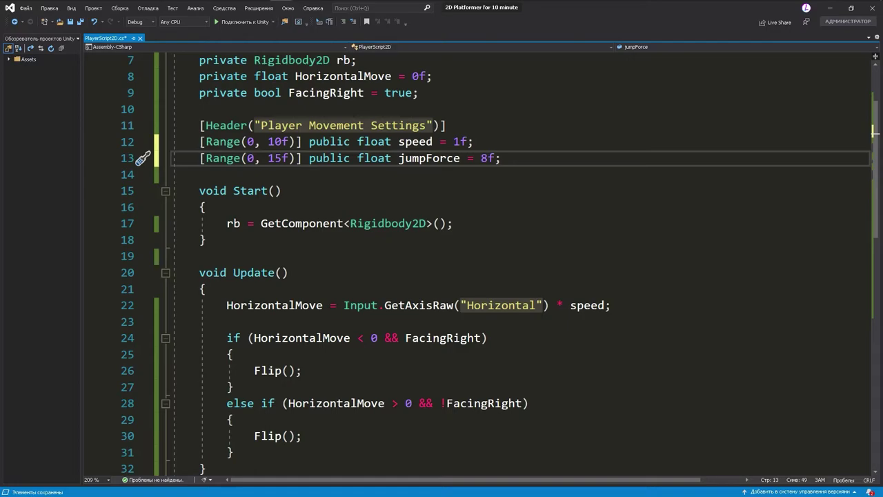
scroll(263, 242, down, 1)
click(262, 241)
text(if (Input.GetKeyDown(KeyCode.Space)))
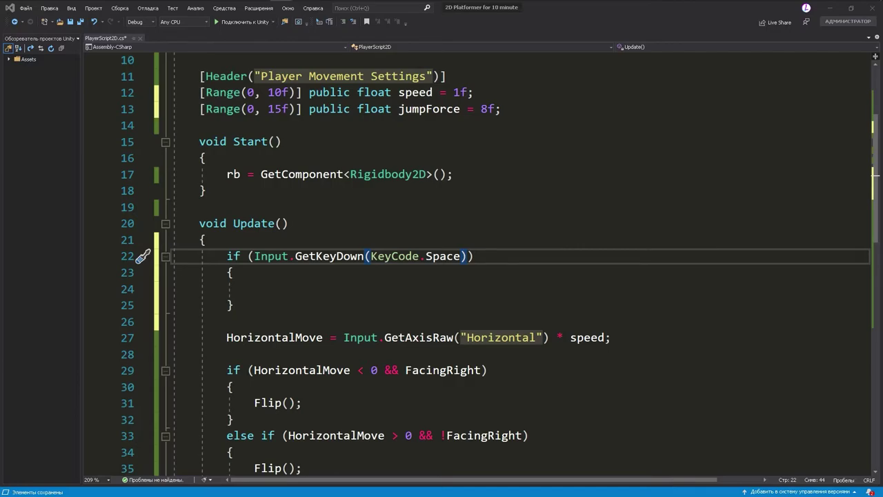
click(266, 298)
text(rb.AddForce(transform.up * jumpForce, ForceMode2D.Impulse);)
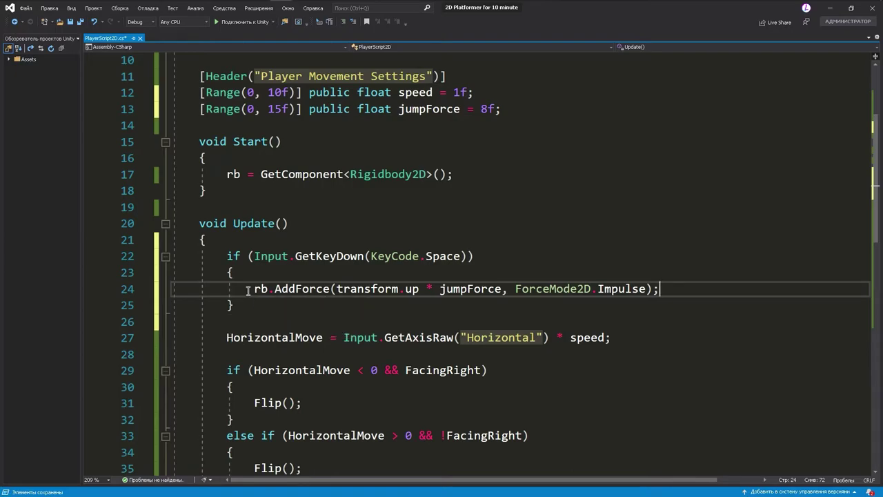
click(583, 270)
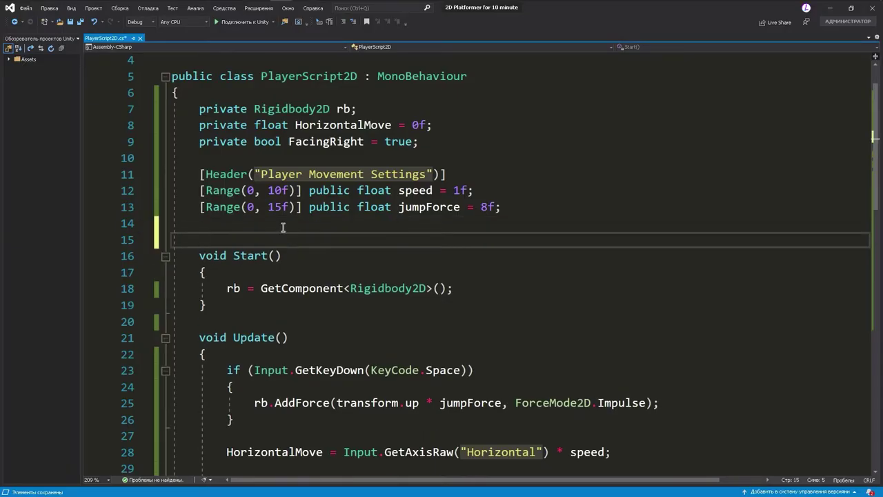
Paste the Ground Checker Settings fields: isGrounded, checkGroundOffsetY -1.8, checkGroundRadius 0.3
text([Space]     [Header("Ground Checker Settings")]     public bool isGrounded = false;     [Range(-5f, 5f)] public float checkGroundOffsetY = -1.8f;     [Range(0, 5f)] public float checkGroundRadius = 0.3f;)
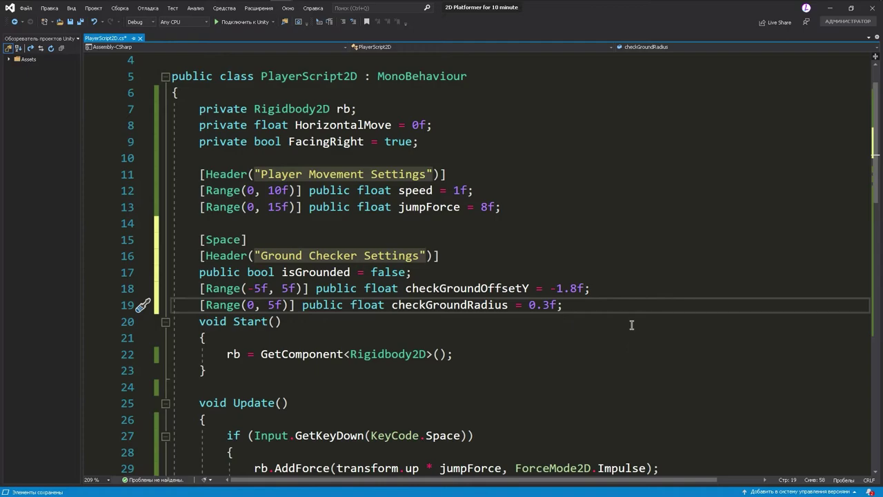
Below Flip() in PlayerScript2D, add a new private void CheckGround() method with an opening brace
key(Down)
key(Down)
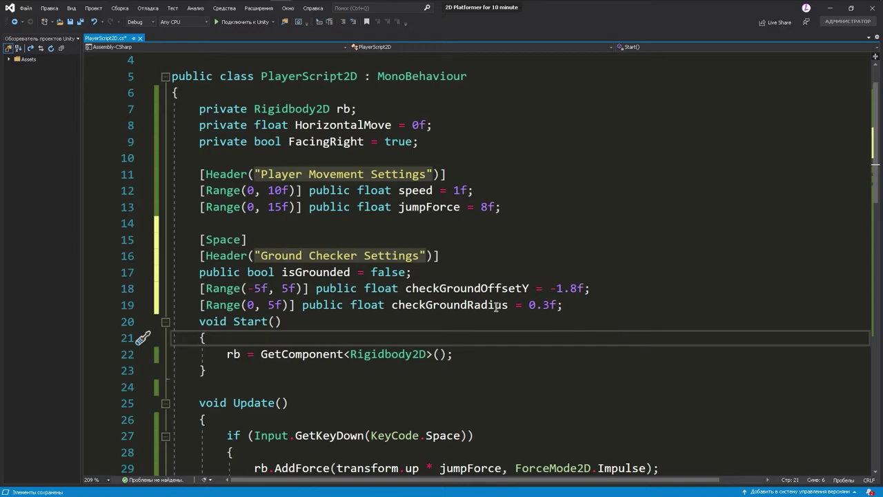
scroll(437, 319, down, 4)
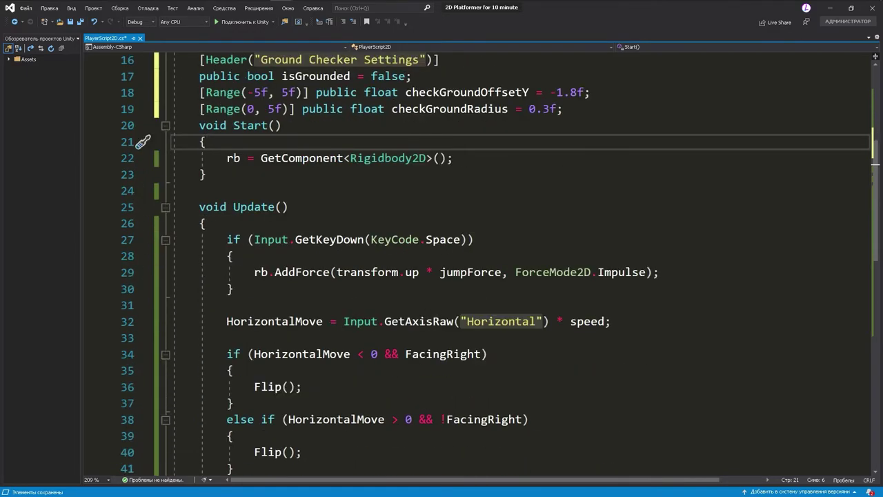
scroll(354, 345, down, 5)
scroll(355, 345, down, 4)
click(256, 279)
key(Return)
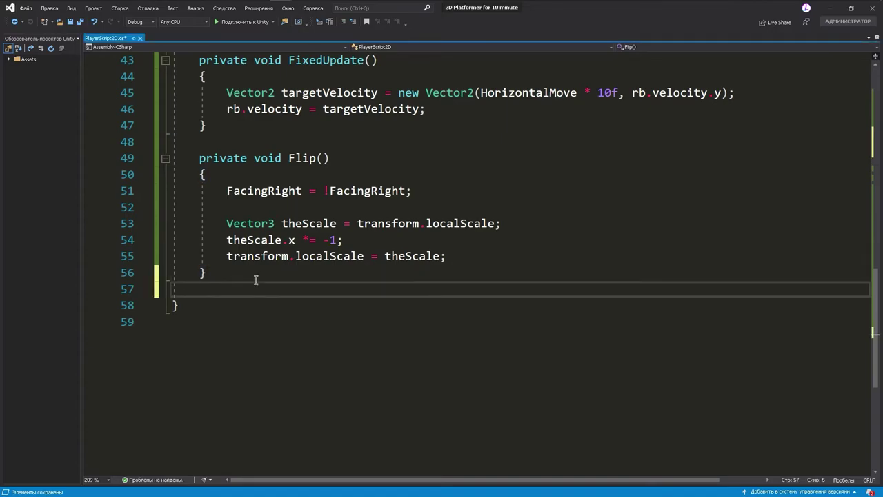
text(private void CheckGround())
key(Return)
text({)
key(Return)
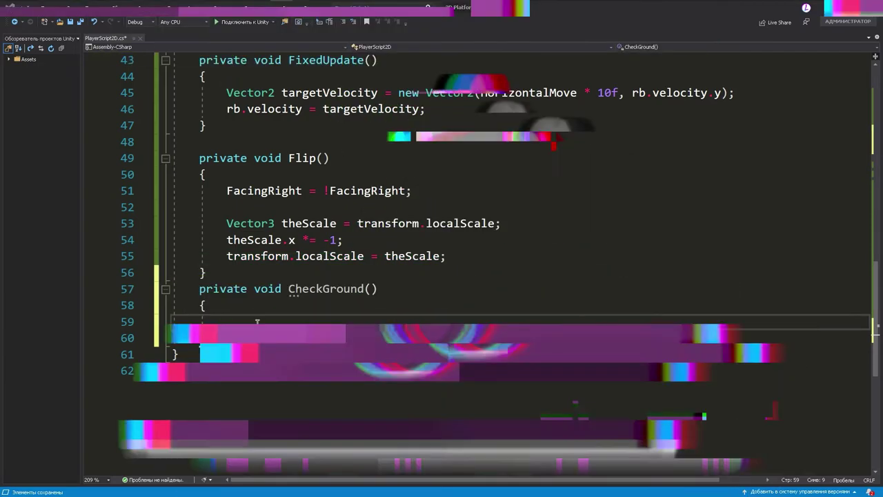
In CheckGround, declare Collider2D[] colliders, gathered with Physics2D.OverlapCircleAll
click(263, 326)
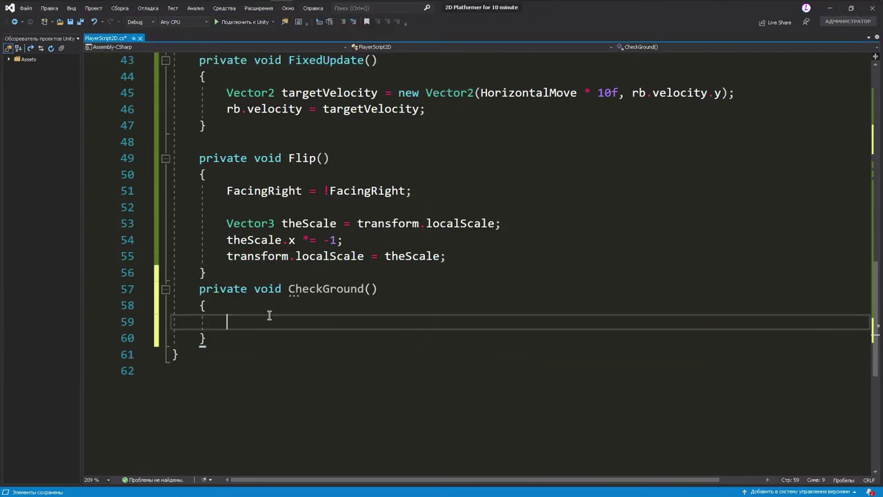
text(Collider2D[] colliders)
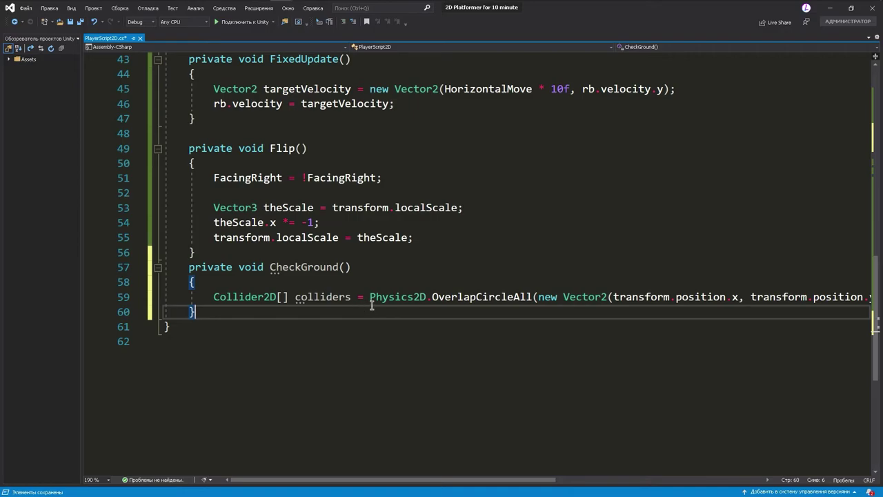
drag(441, 483, 578, 469)
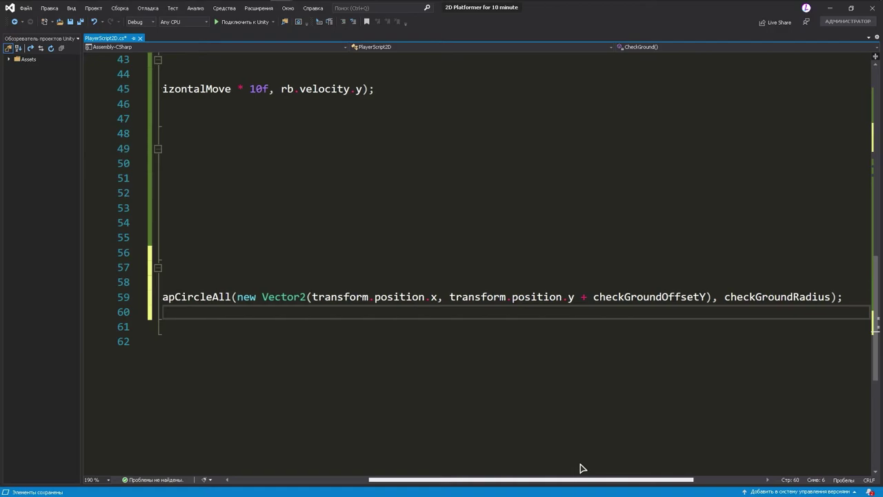
drag(579, 468, 618, 473)
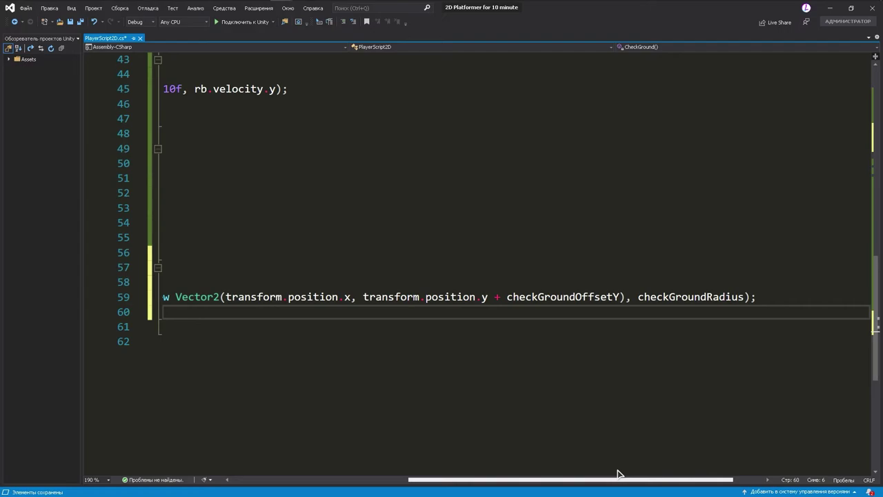
drag(618, 473, 394, 473)
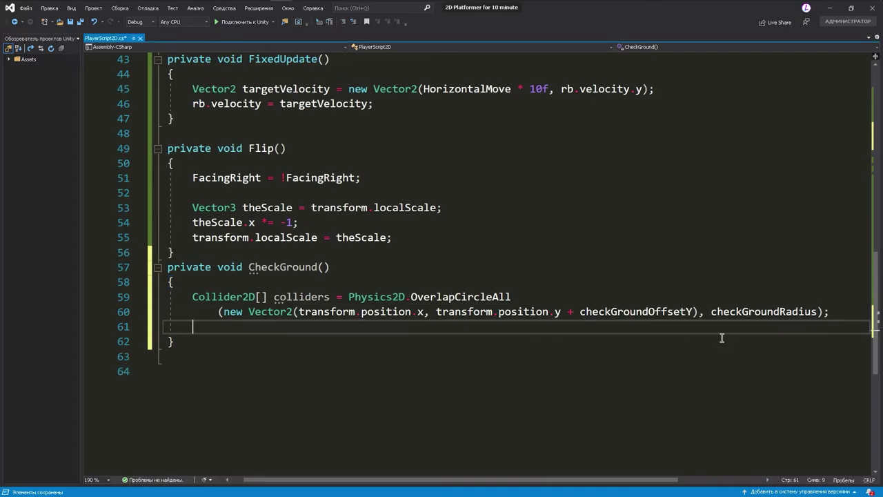
Paste an if/else setting isGrounded true when colliders.Length > 1, otherwise false
key(Return)
text(if (colliders.Length > 1)         {             isGrounded = true;         }         else         {             isGrounded = false;         })
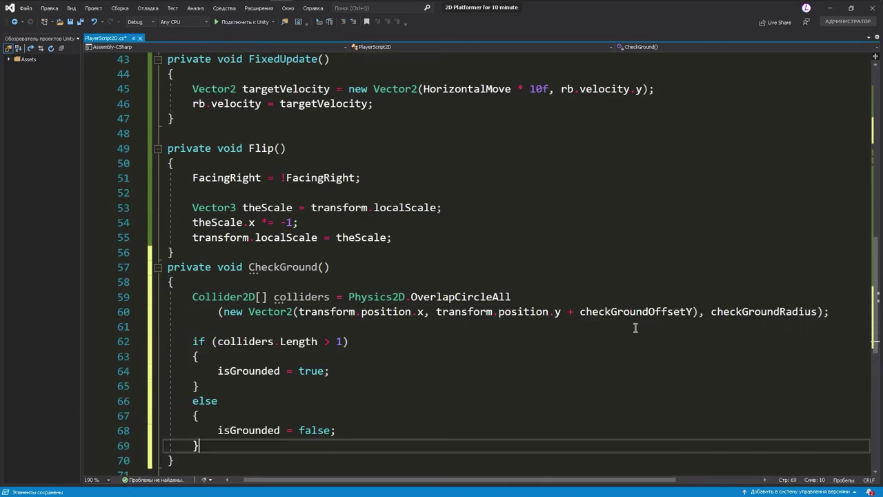
click(236, 459)
scroll(261, 452, down, 1)
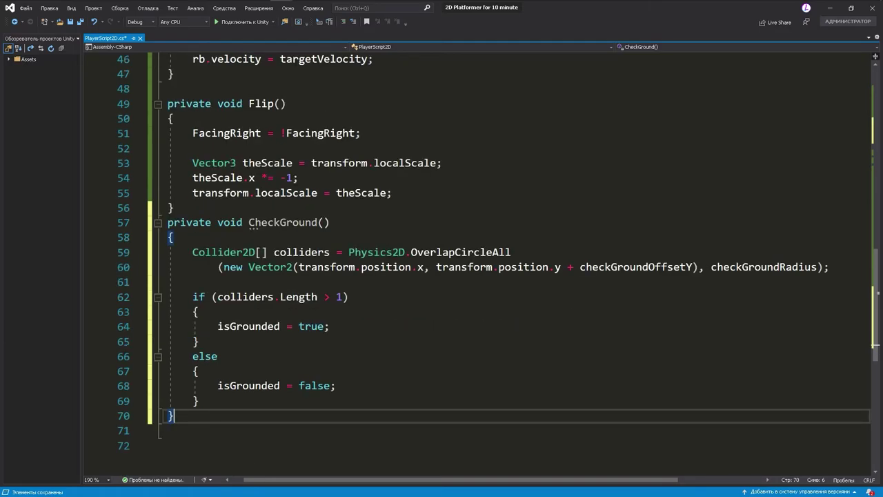
scroll(376, 348, up, 3)
Add a CheckGround(); call after the velocity assignment in FixedUpdate
click(401, 200)
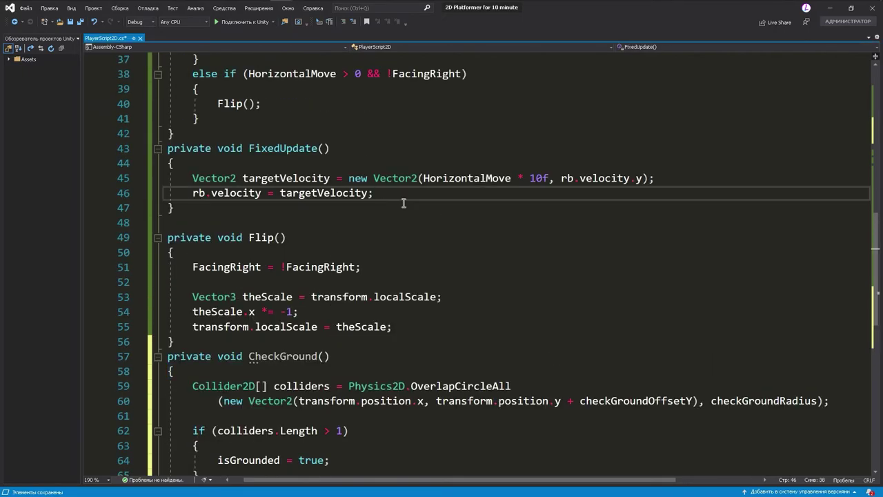
key(Return)
key(Return)
text(CheckGround();)
scroll(335, 228, up, 1)
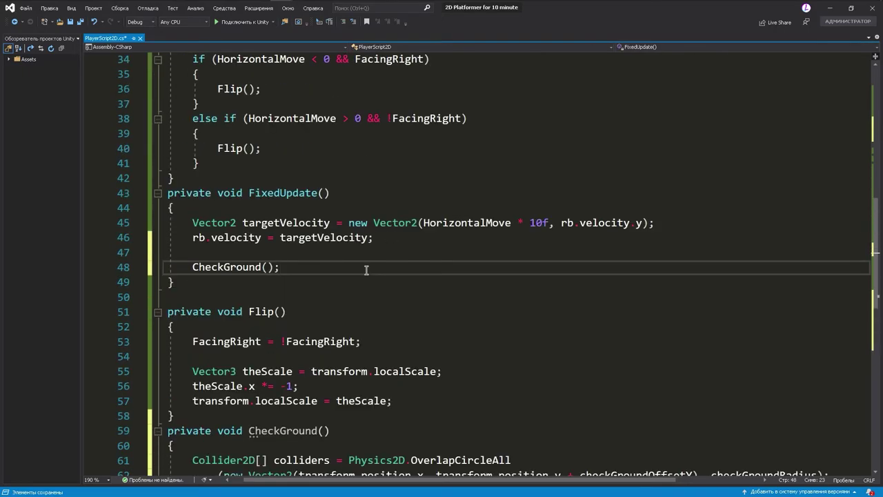
scroll(334, 228, up, 6)
Review Update's jump condition requiring Space and isGrounded, then return to Unity
click(335, 224)
key(ctrl+shift+Right)
key(ctrl+shift+Right)
key(ctrl+shift+Right)
key(shift+Right)
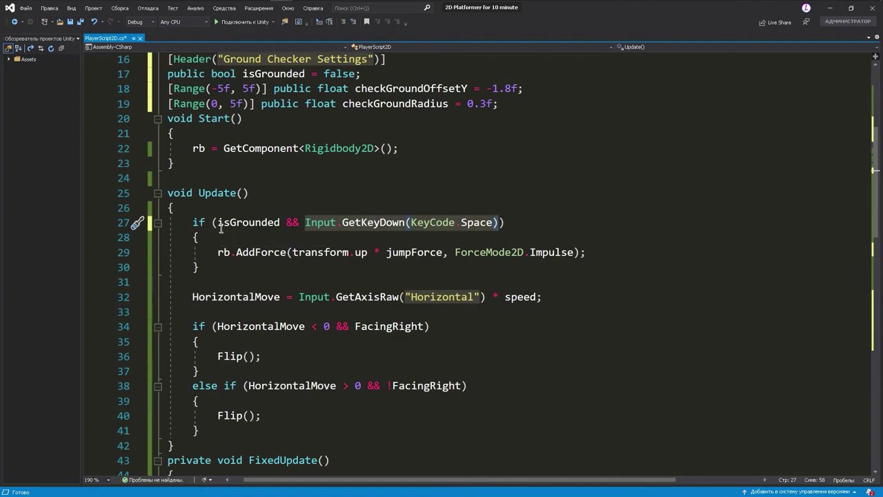
click(221, 228)
key(Down)
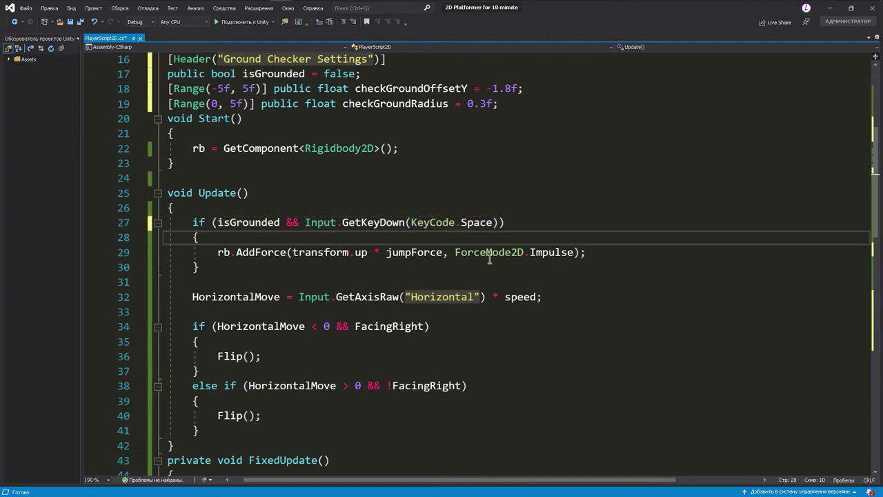
drag(585, 252, 218, 253)
click(213, 272)
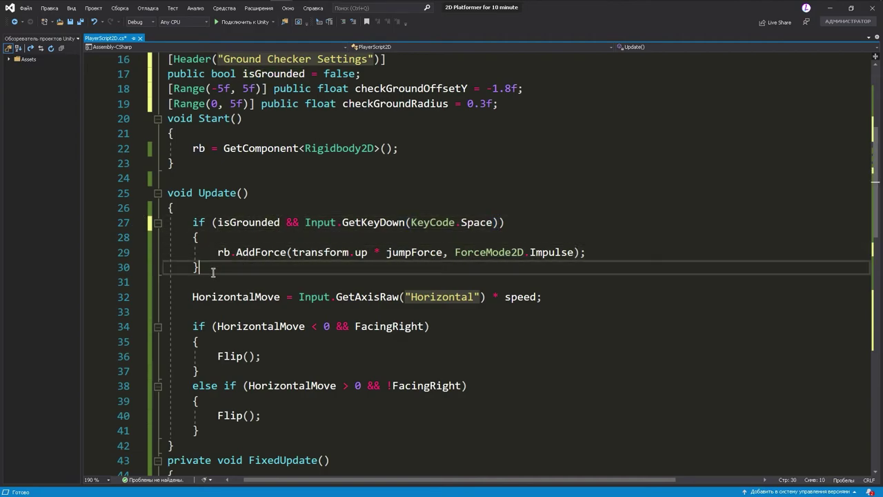
key(alt+Tab)
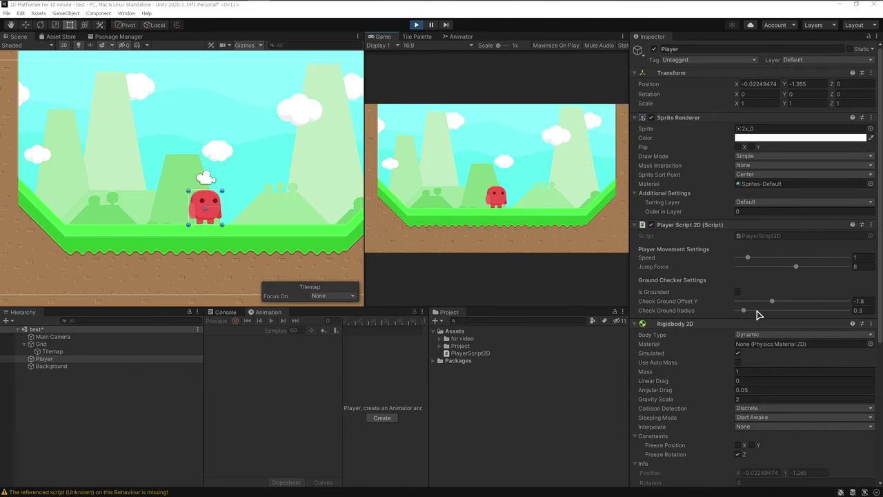
Tune Check Ground Offset Y during play, then stop and set it to -1.01
drag(773, 306, 782, 306)
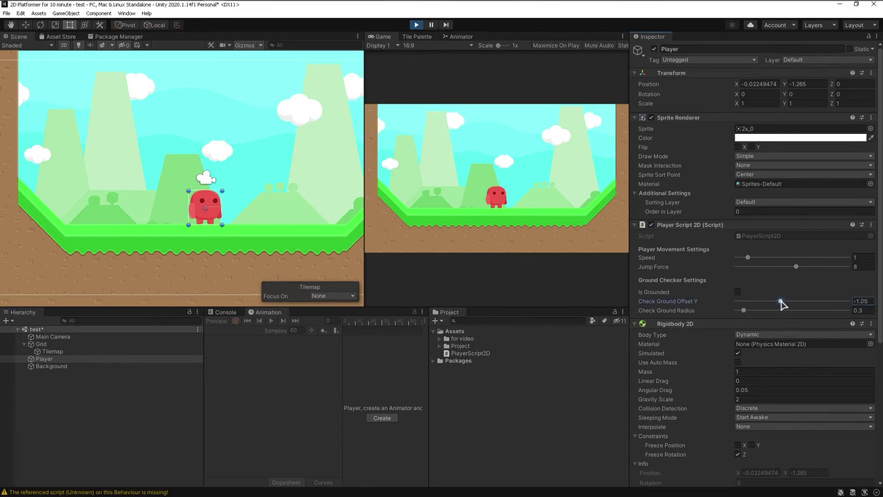
click(416, 25)
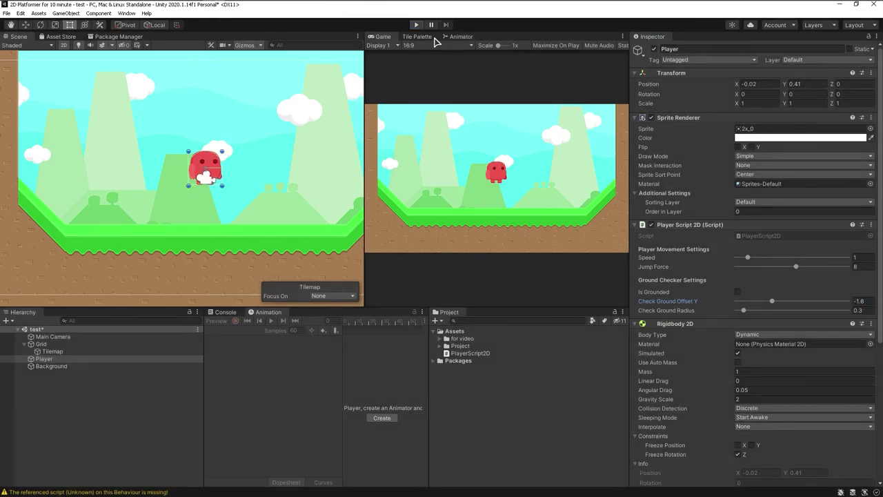
click(860, 301)
text(-1.01)
Play-test the player running left and right and jumping with Space
click(416, 25)
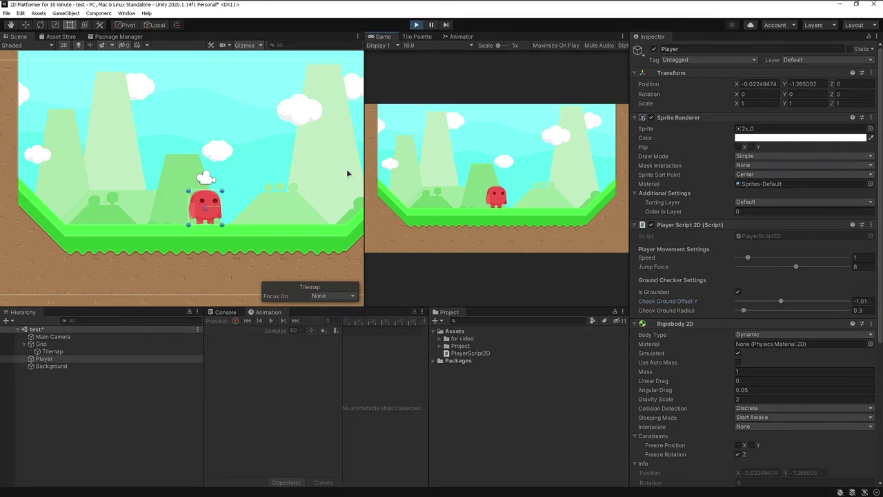
key(space)
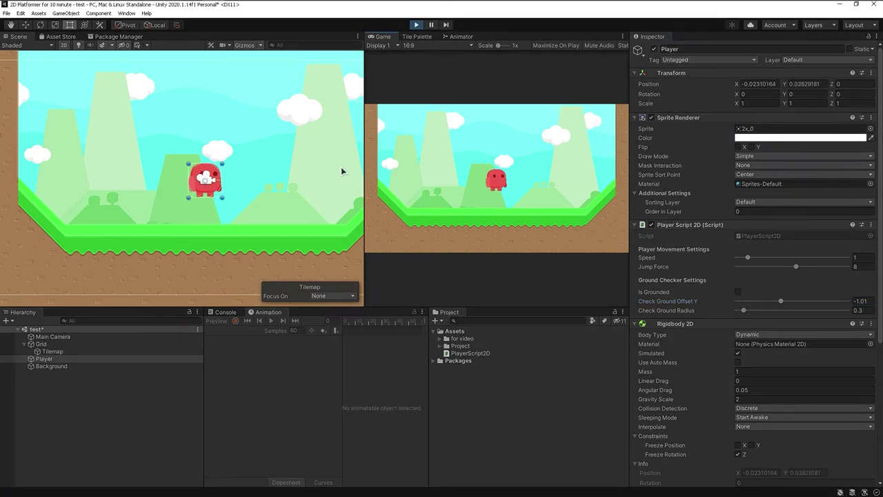
key(space)
key(space)
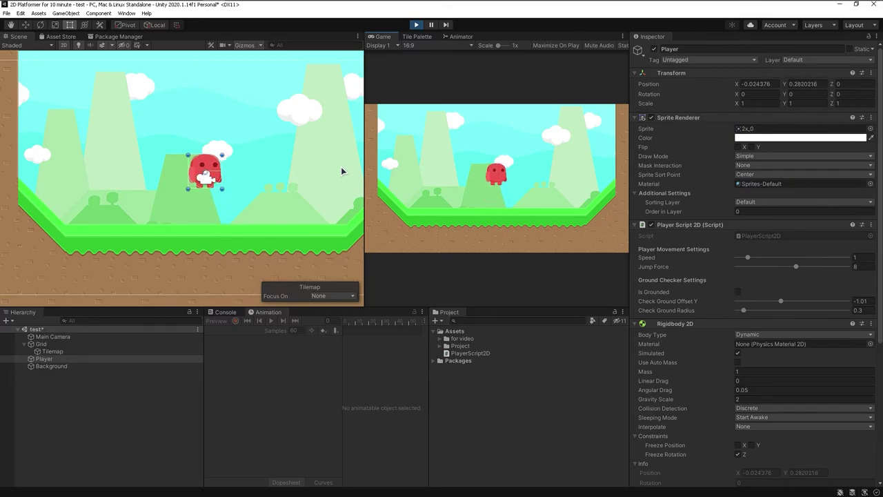
key(space)
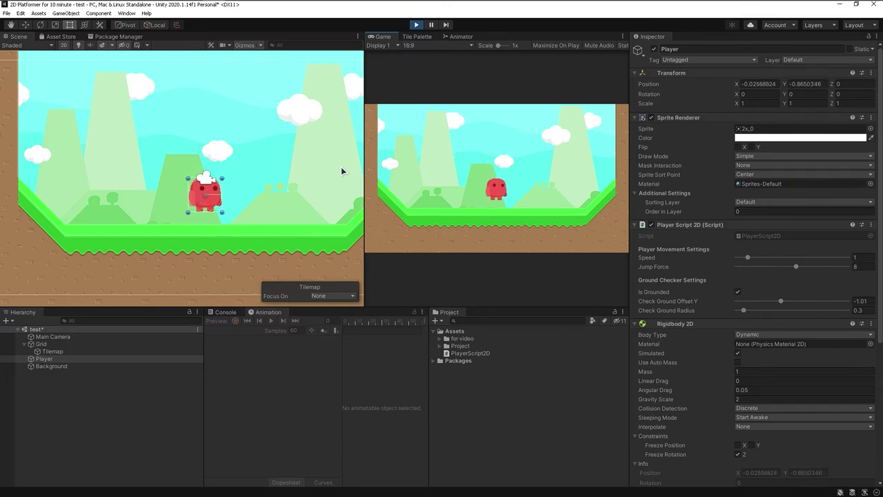
key(space)
key(space)
key(Right)
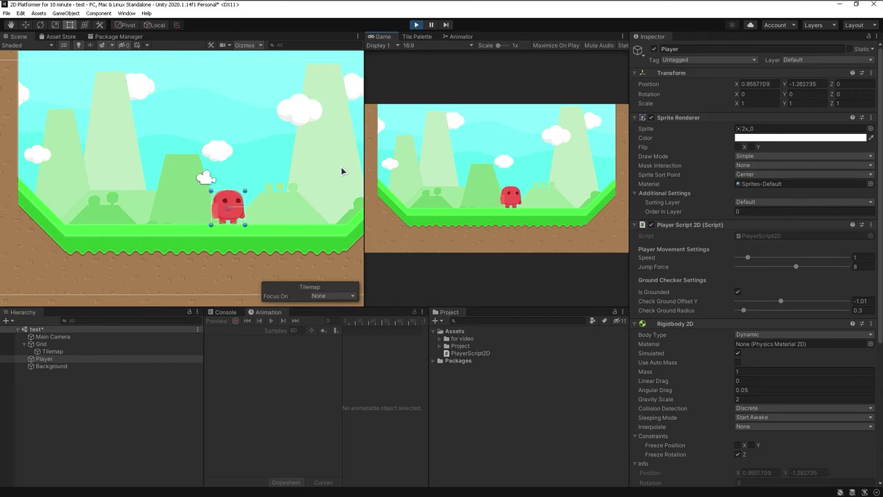
key(Left)
key(space)
key(Right)
key(space)
key(Left)
key(space)
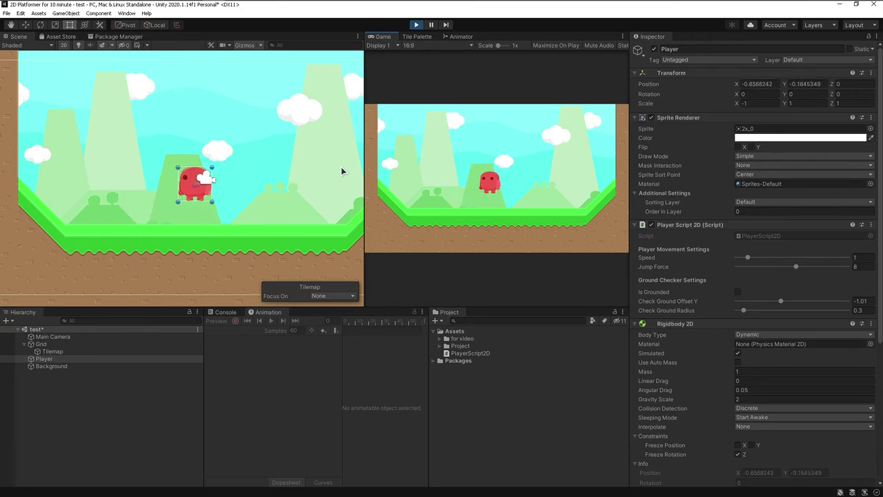
key(Right)
key(space)
key(Left)
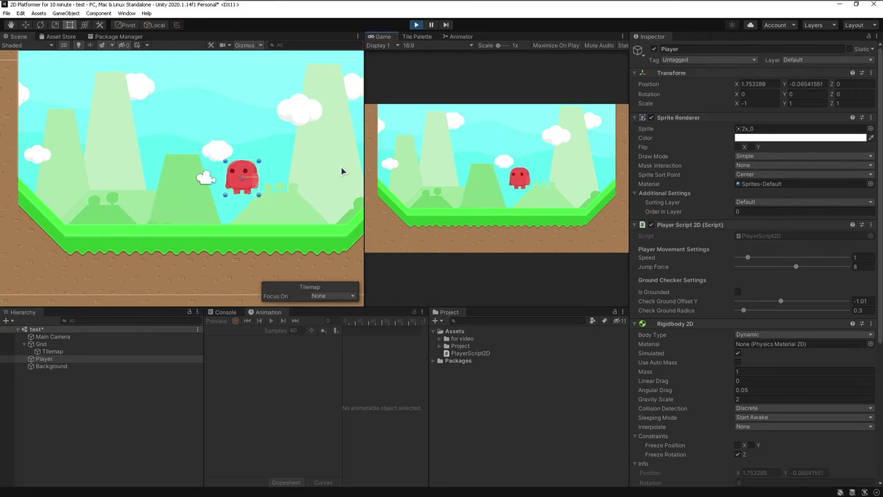
click(508, 182)
key(Left)
key(space)
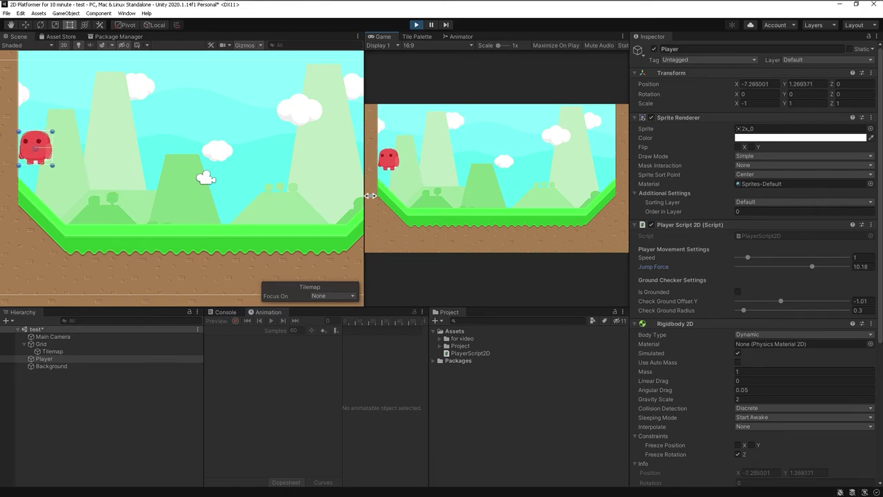
key(Right)
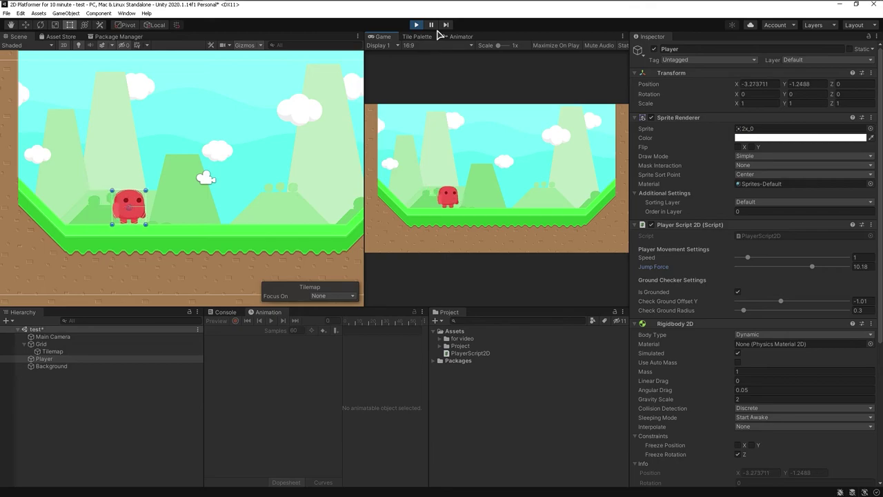
key(Left)
key(space)
Exit play mode, create a Physics Material 2D named Slip in Assets, and select Player
key(ctrl+p)
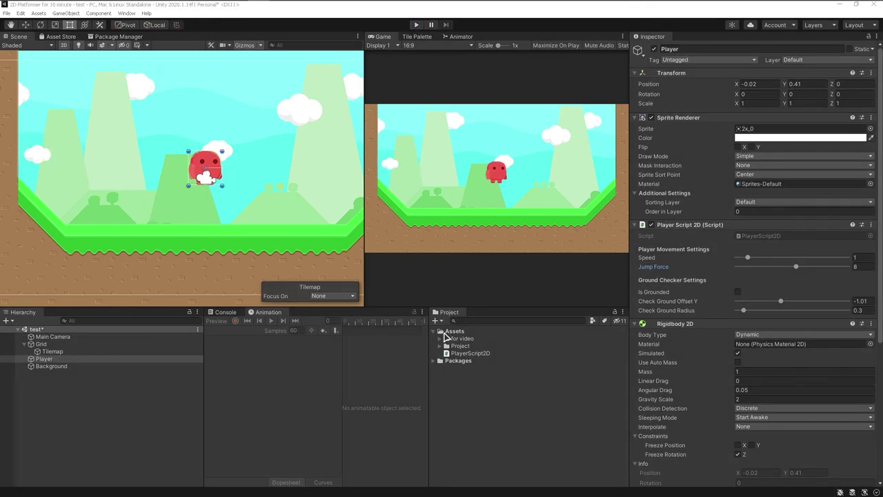
right_click(450, 331)
mouse_move(531, 89)
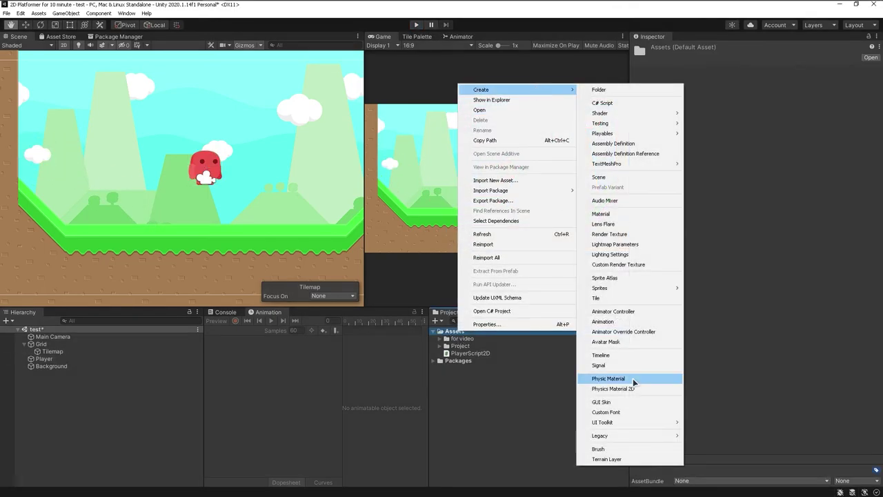
click(635, 379)
text(Slip)
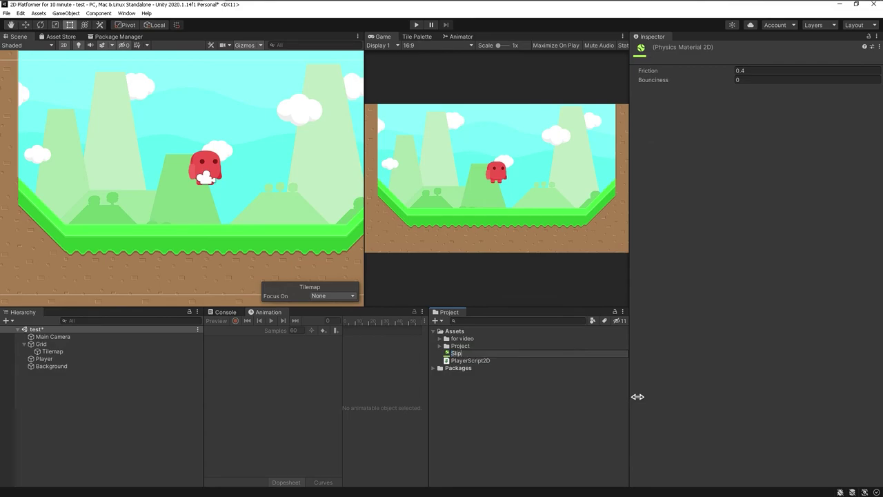
key(Return)
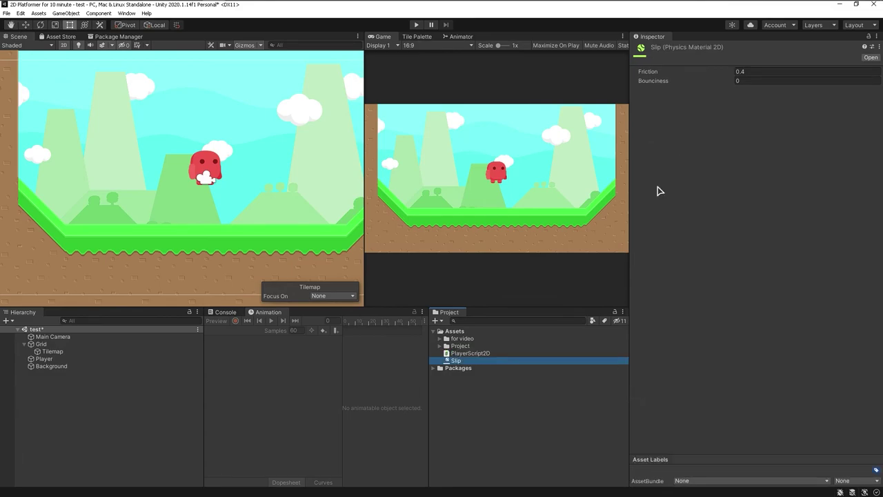
click(62, 360)
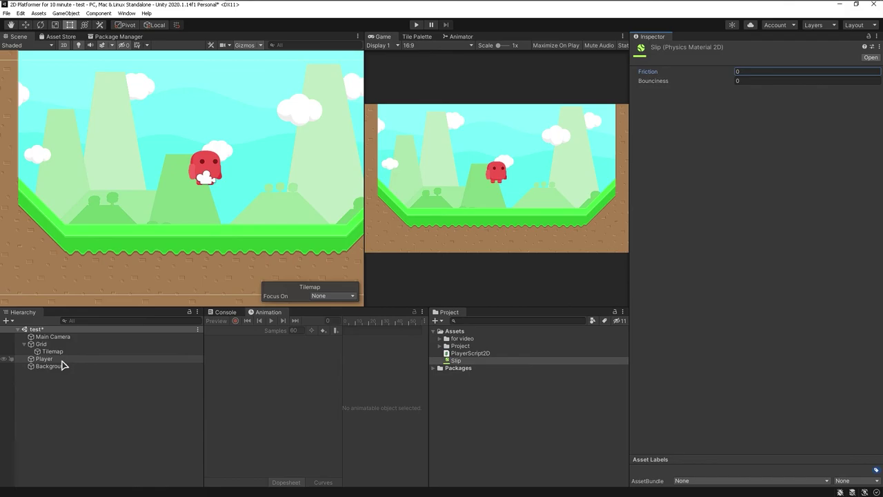